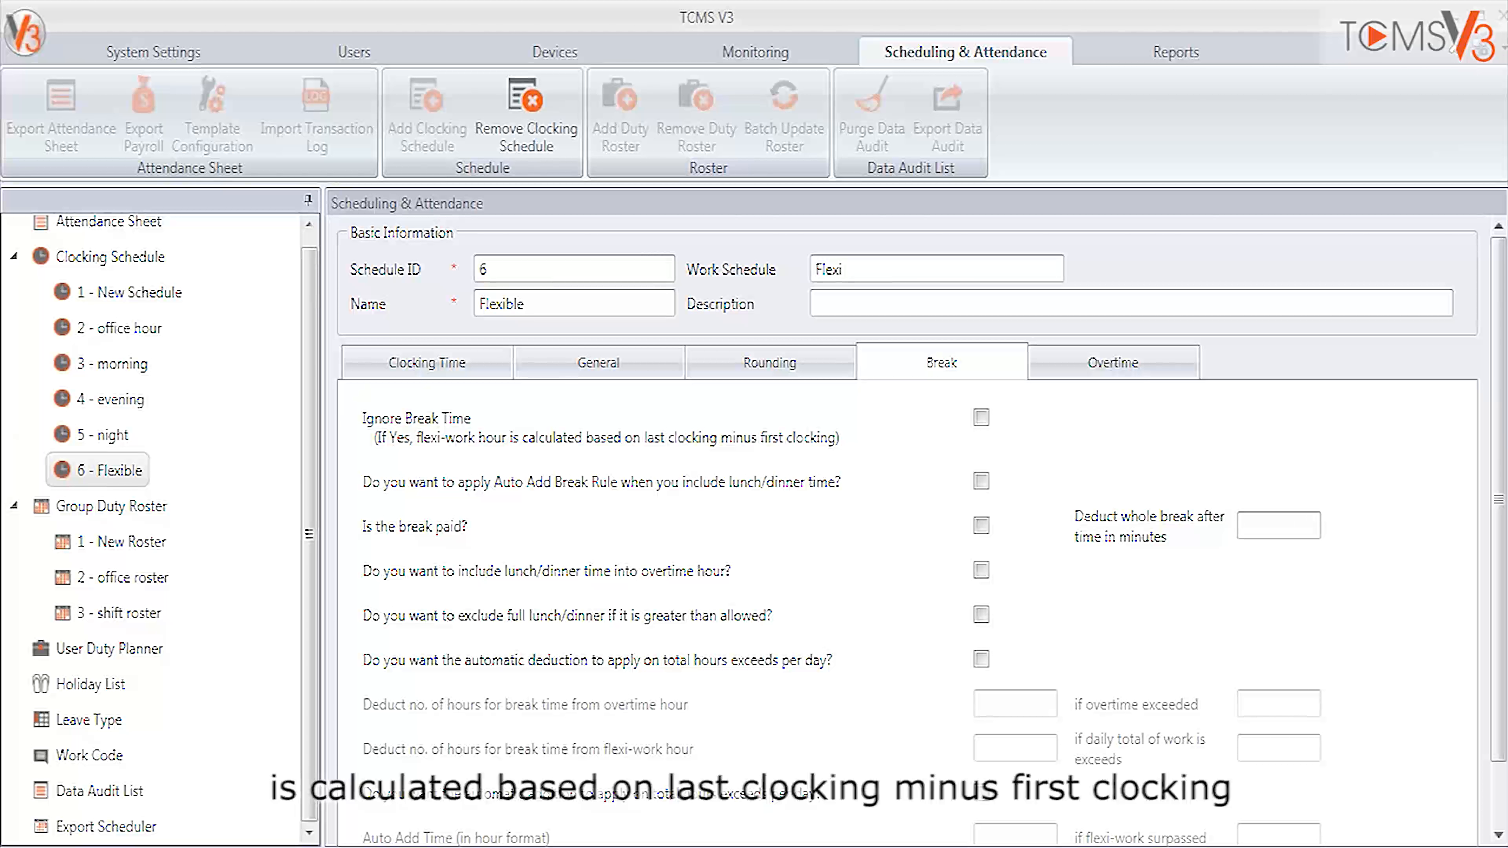
Step: Try the Ignore Break Time option but leave it off, and enable the Auto Add Break Rule for included lunch/dinner time
click(981, 417)
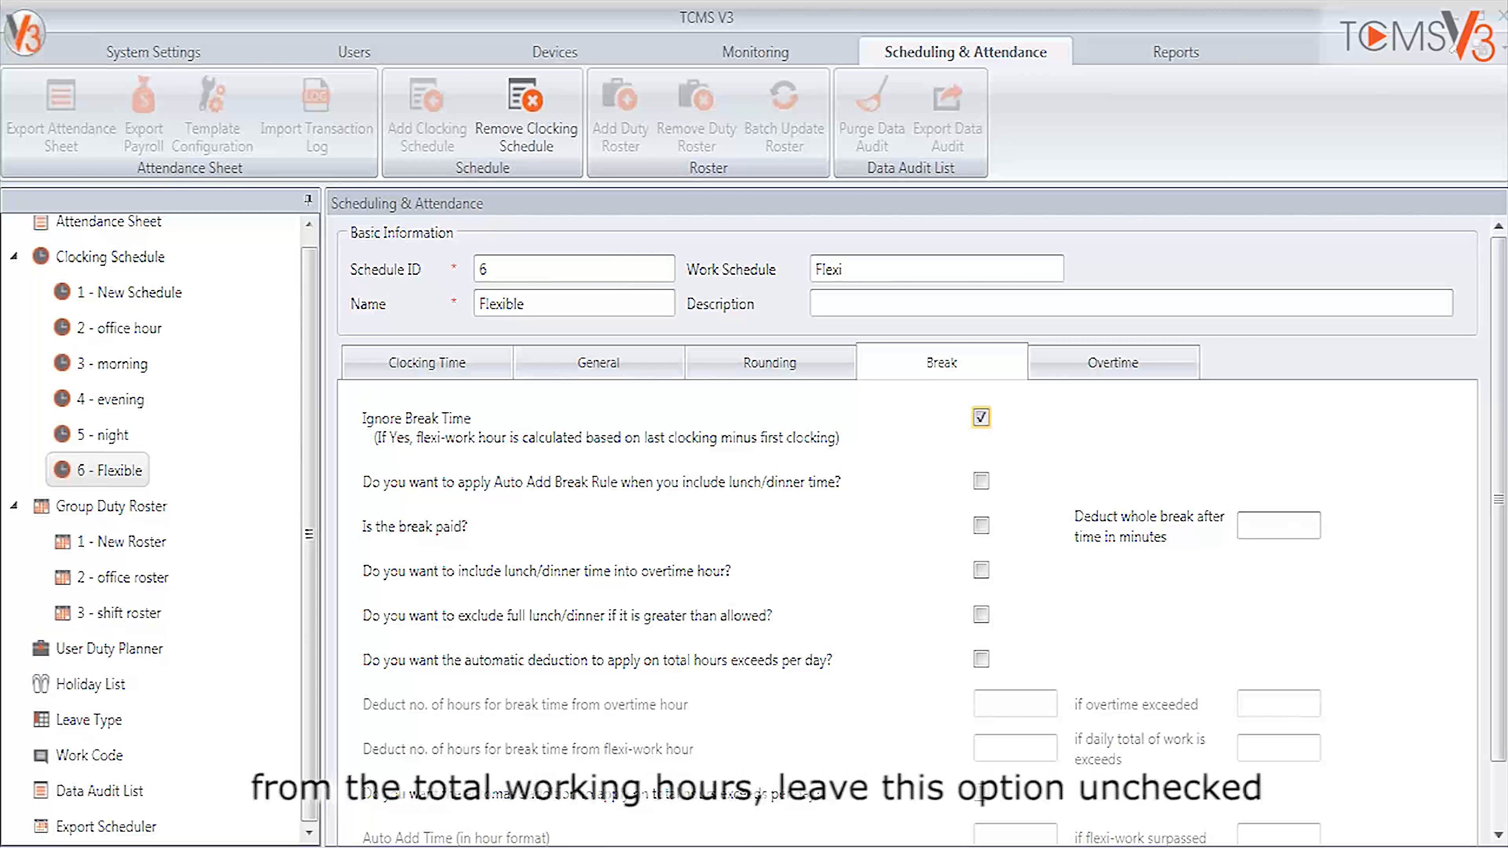
click(981, 418)
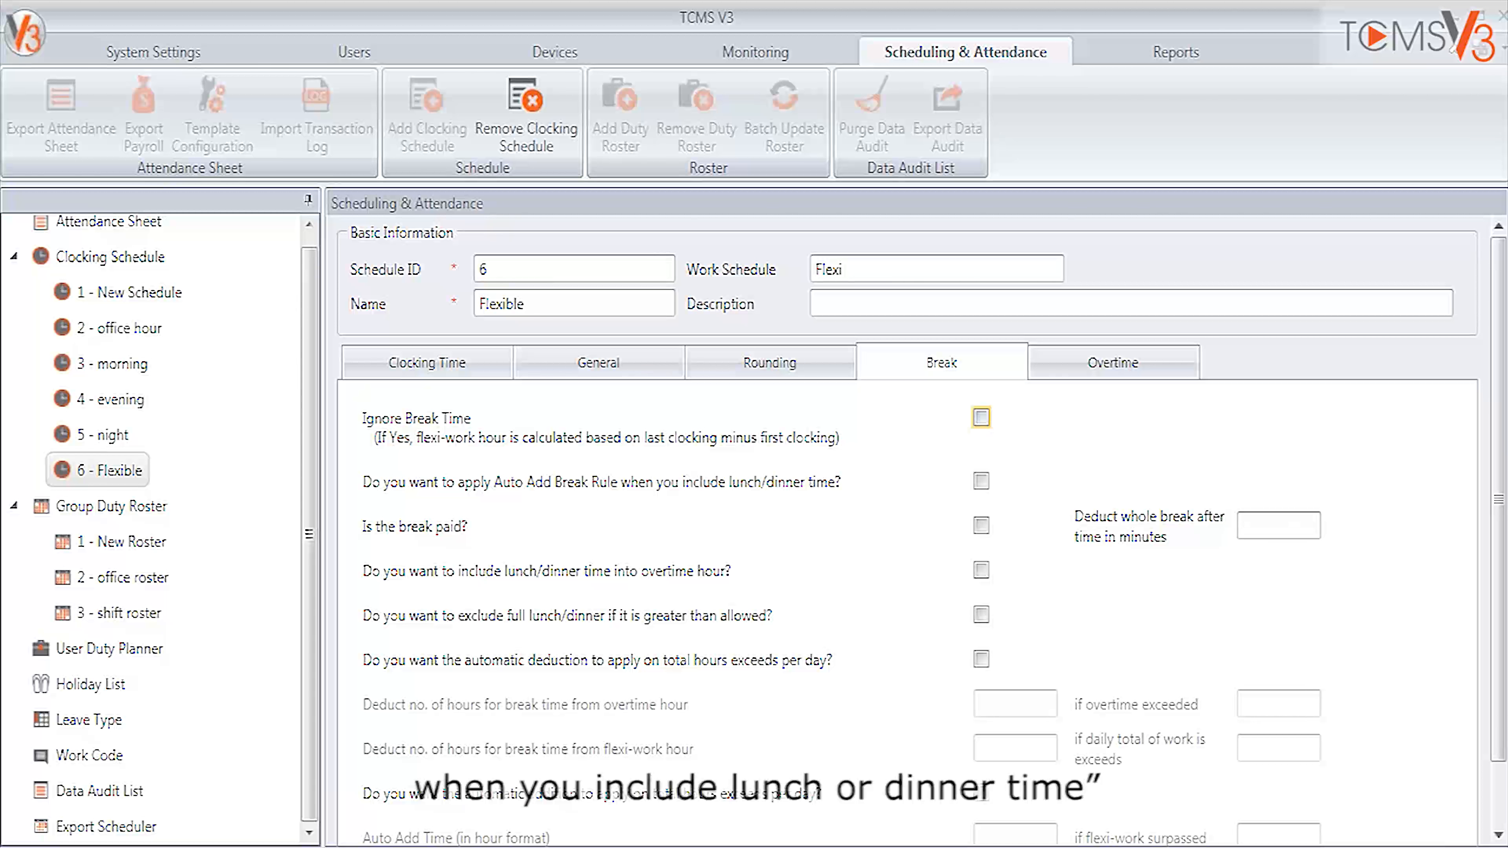
click(982, 482)
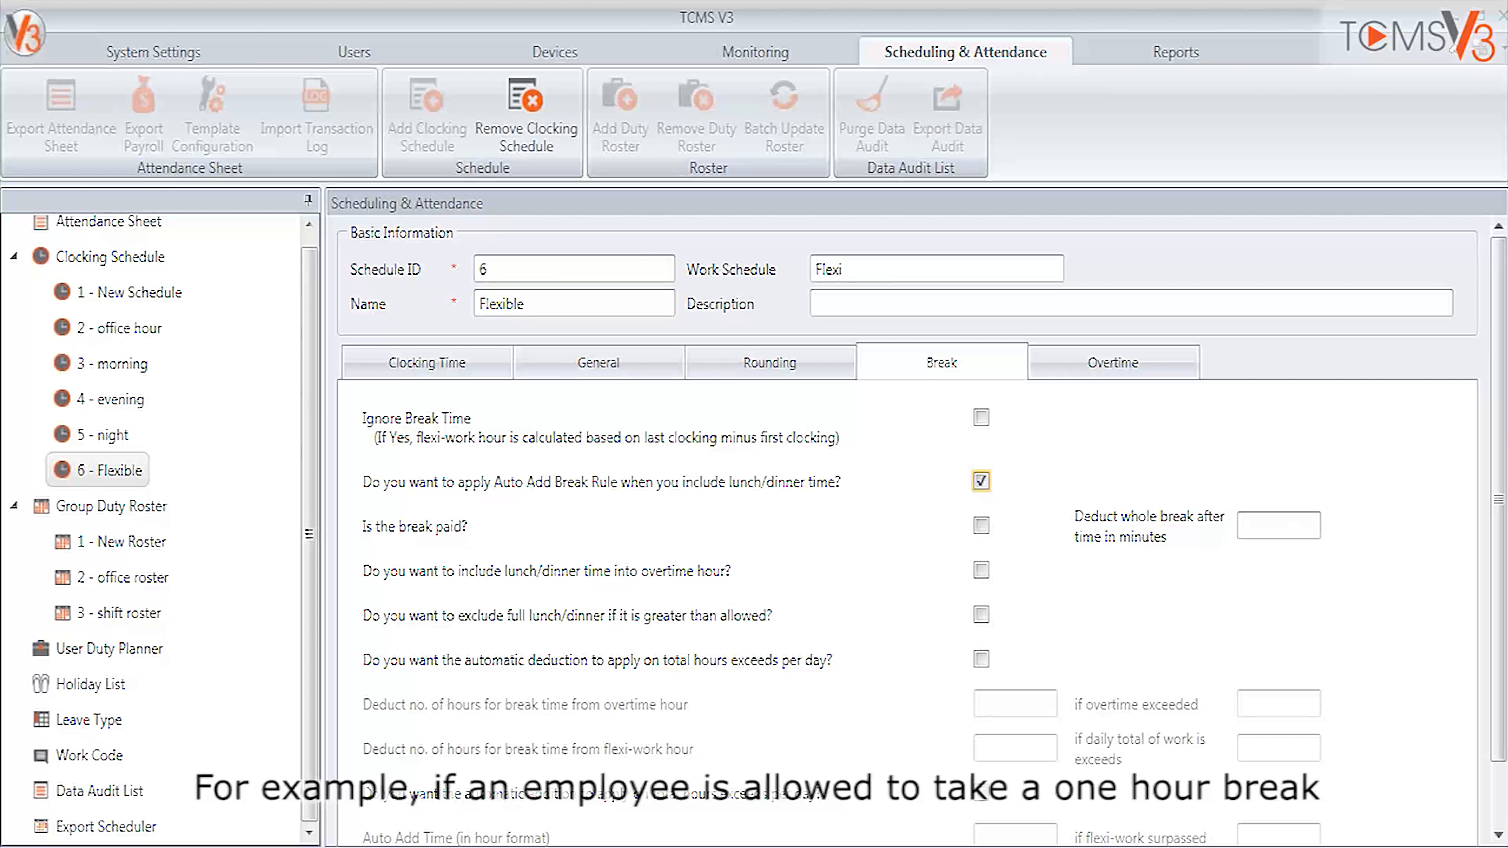
Step: Mark the Flexible schedule's break as paid and set the whole-break deduction time to 0.45
click(981, 526)
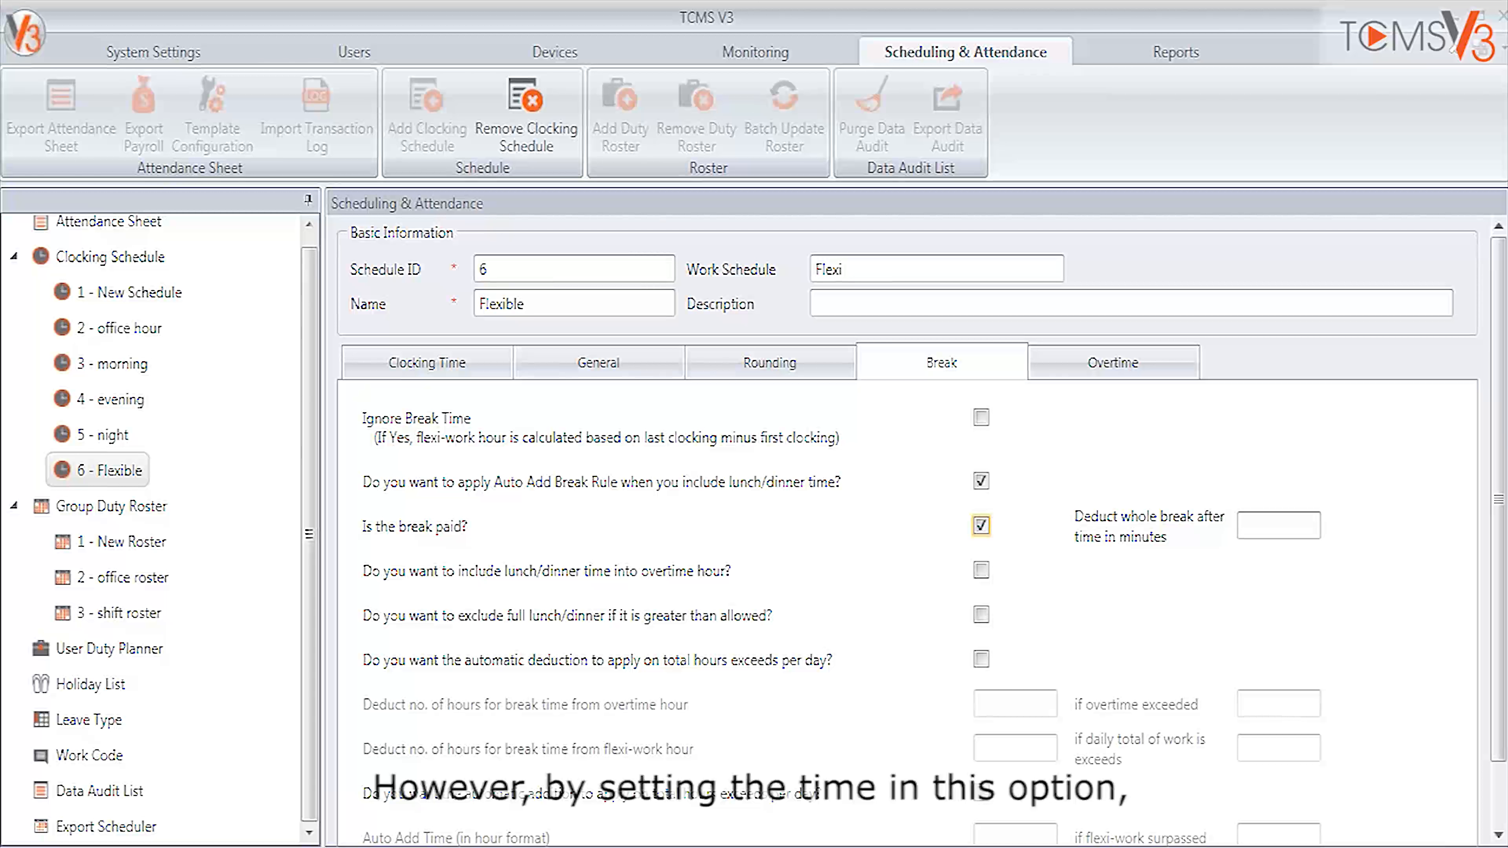
click(1279, 526)
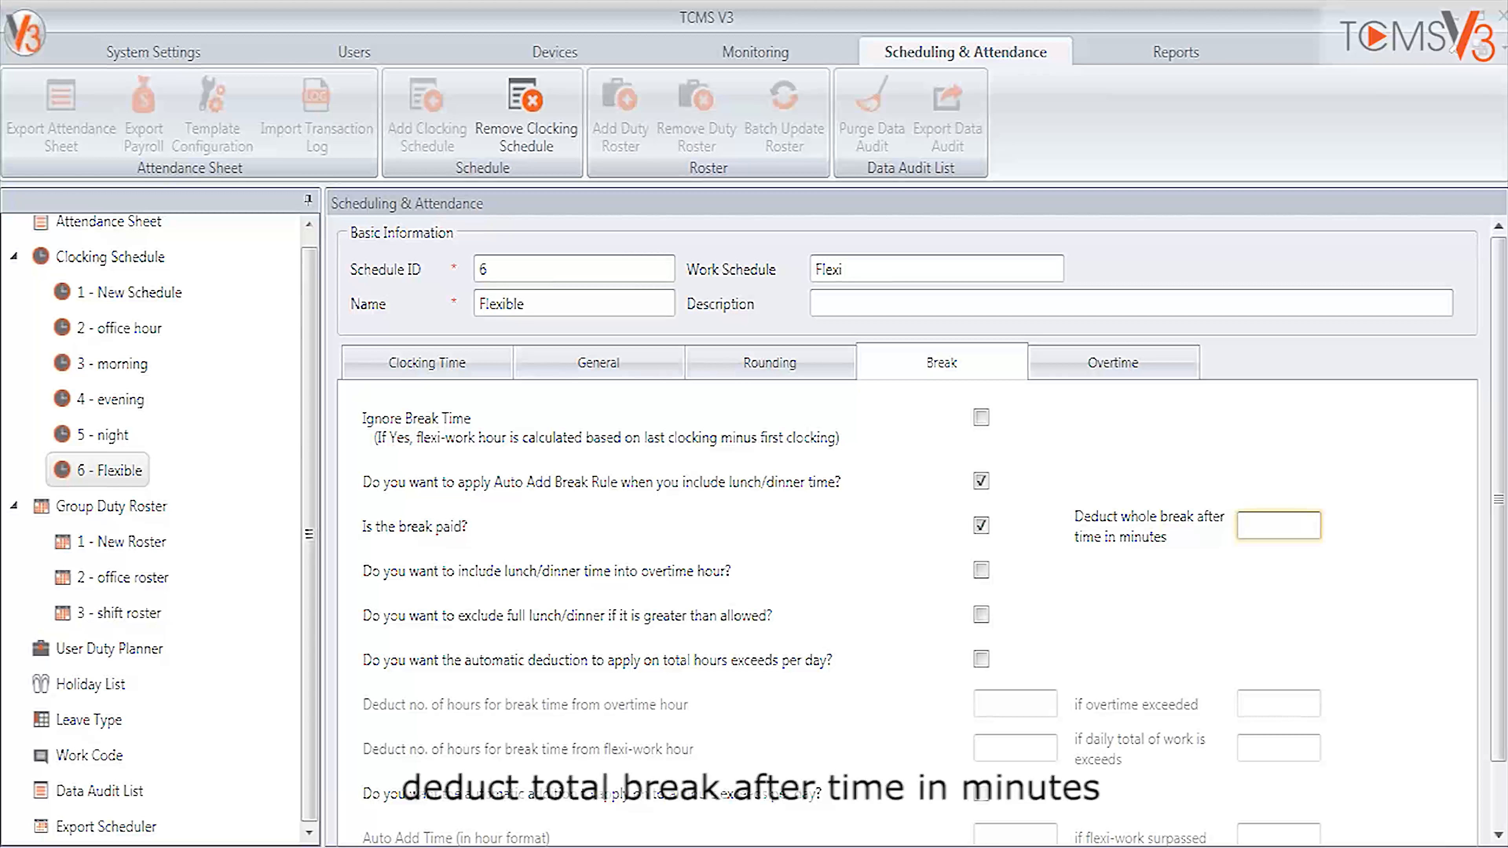
text(0.45)
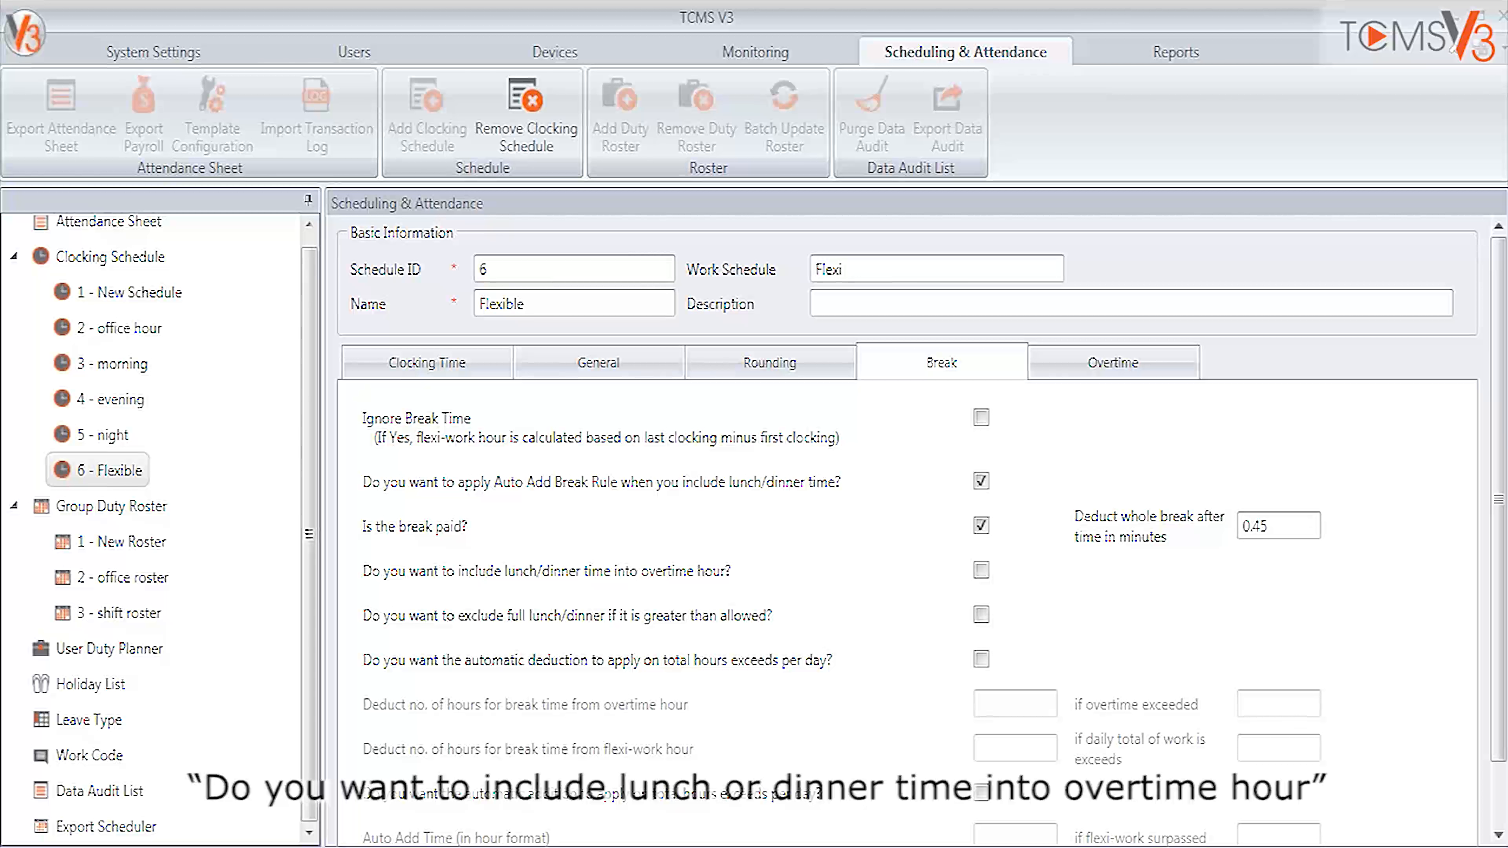
Step: Include lunch/dinner time in overtime hours, and enable excluding the full lunch/dinner when it is greater than allowed
click(981, 570)
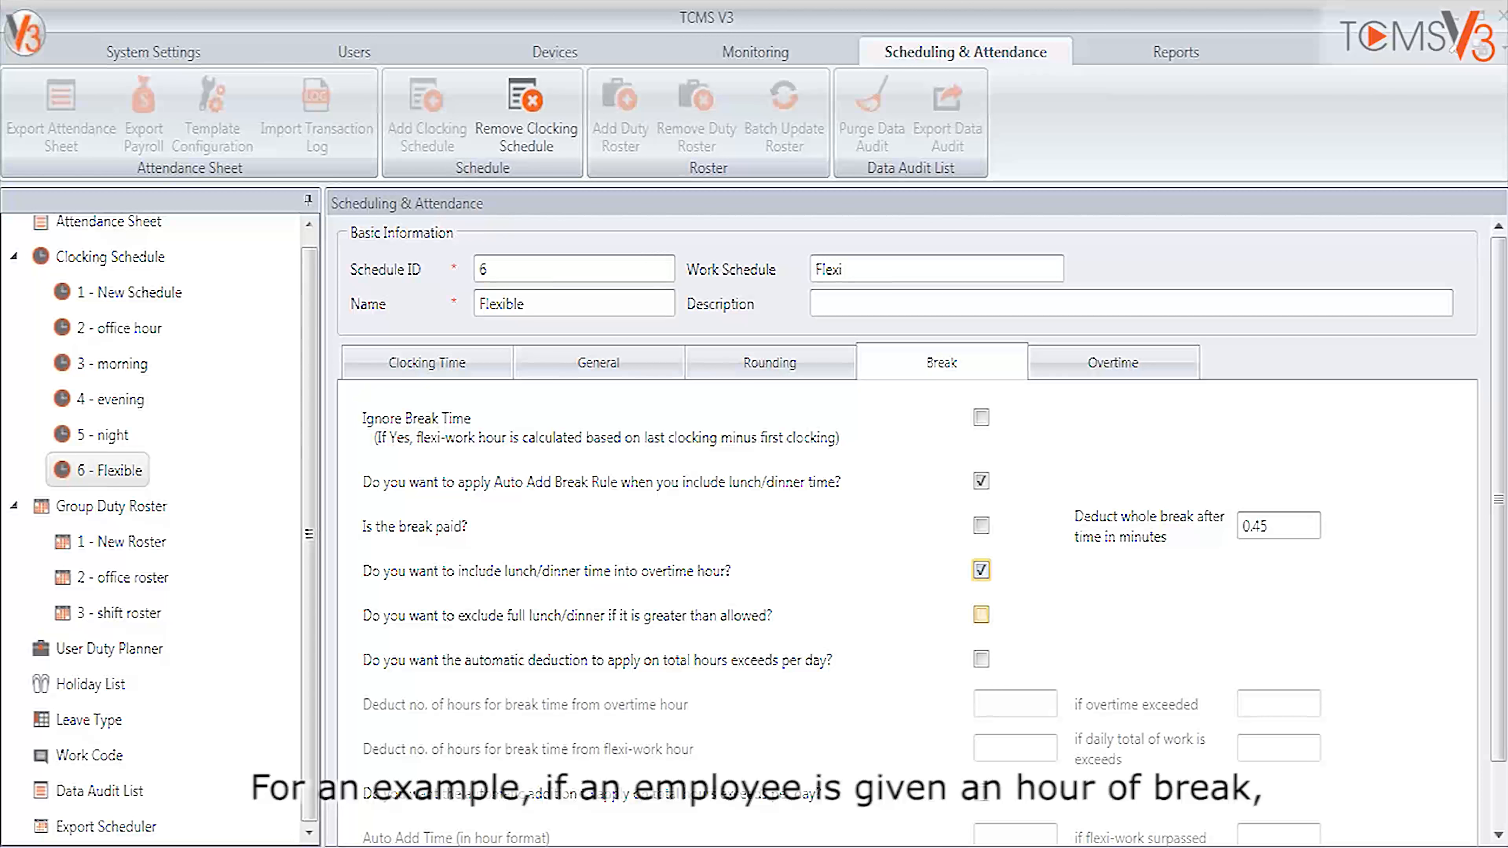
click(981, 615)
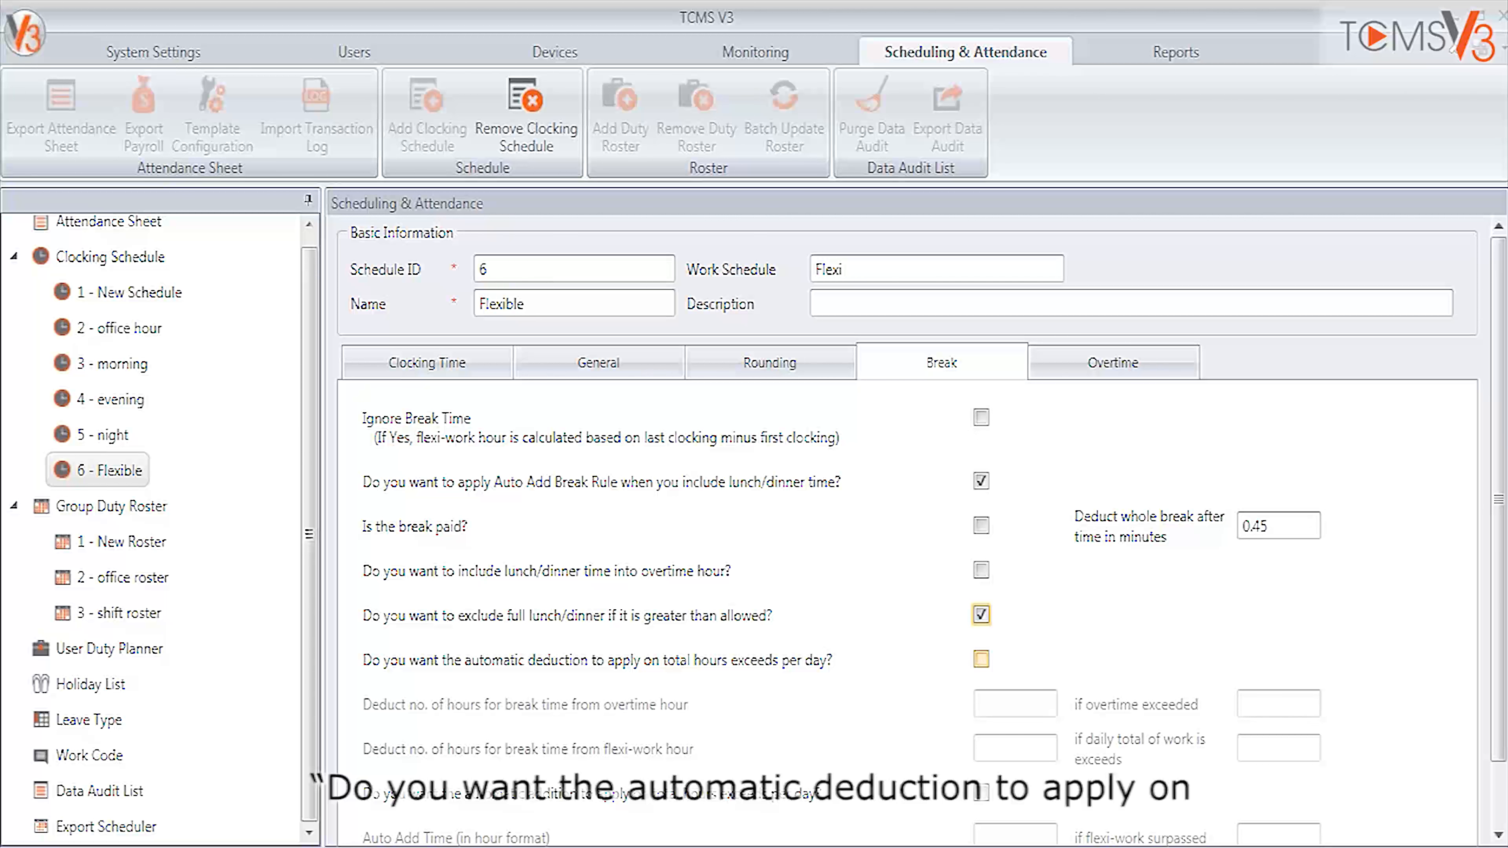
Step: Enable automatic deduction on daily total hours and deduct 1.00 hour of break from overtime exceeding 8.00 hours
click(981, 659)
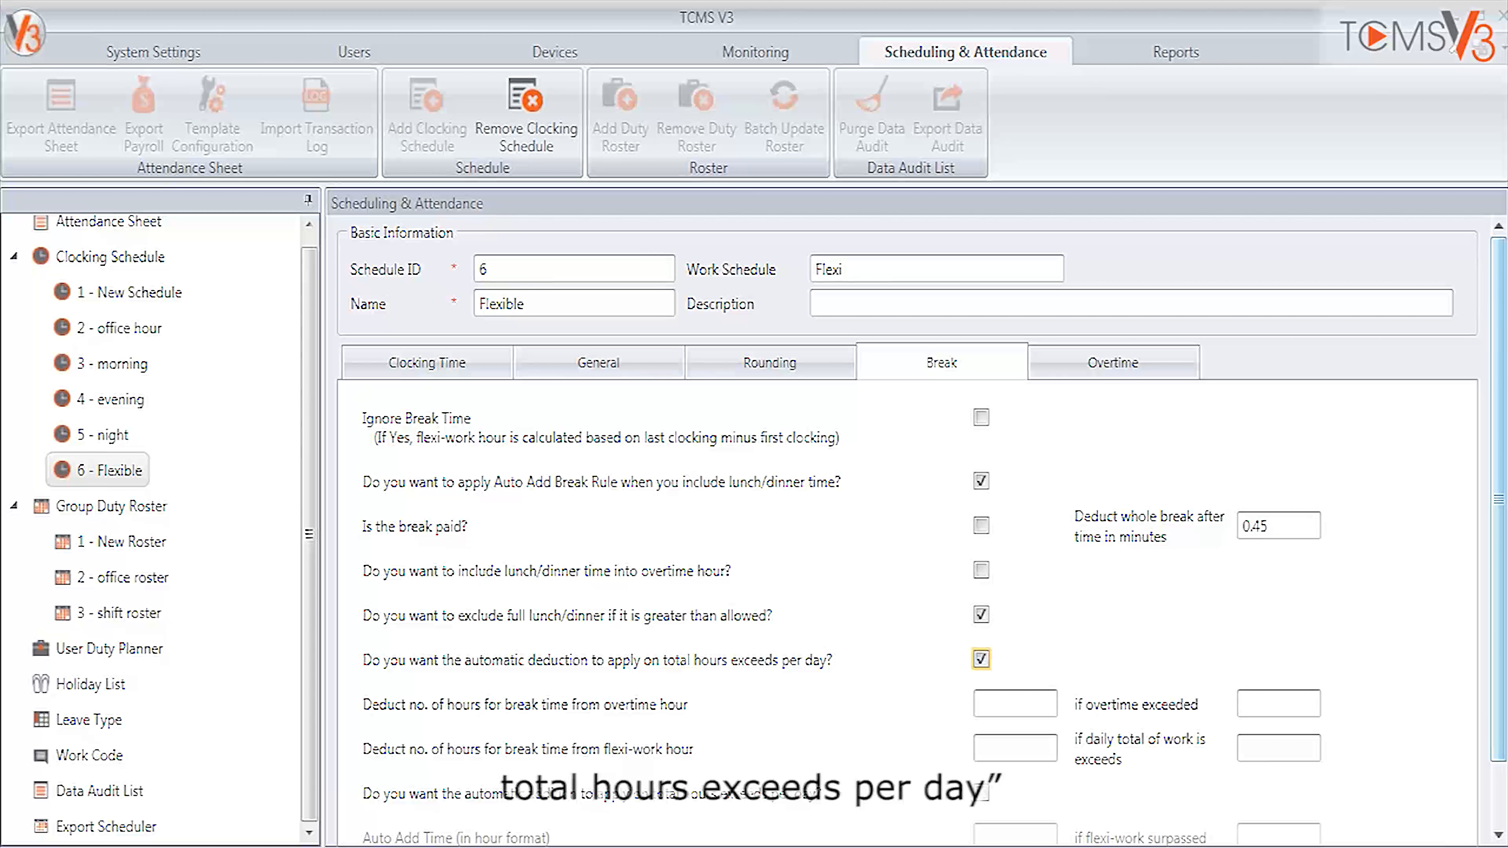
scroll(907, 534, down, 1)
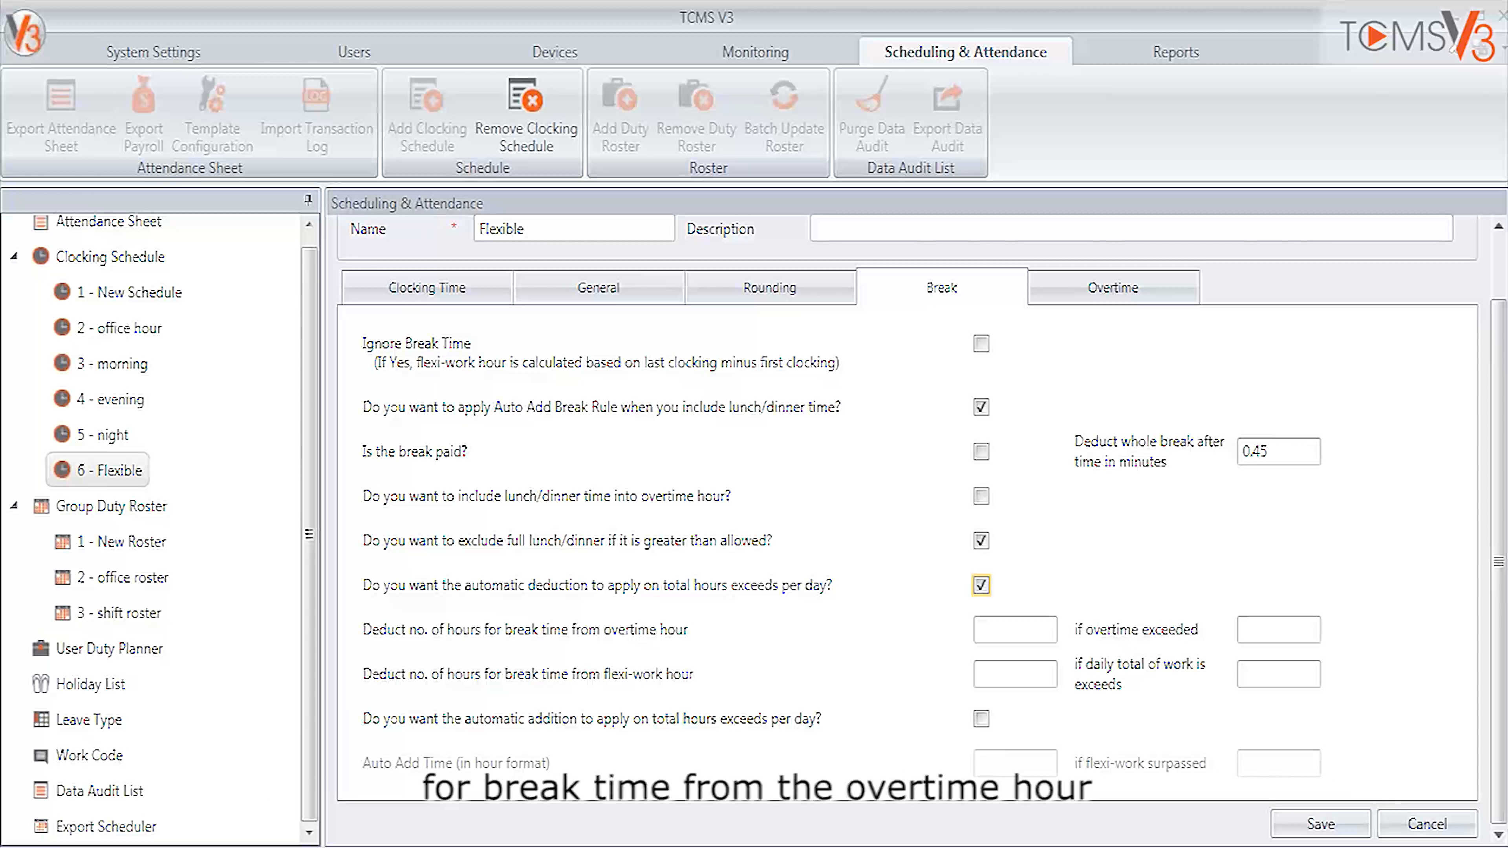
click(1015, 629)
text(1.00)
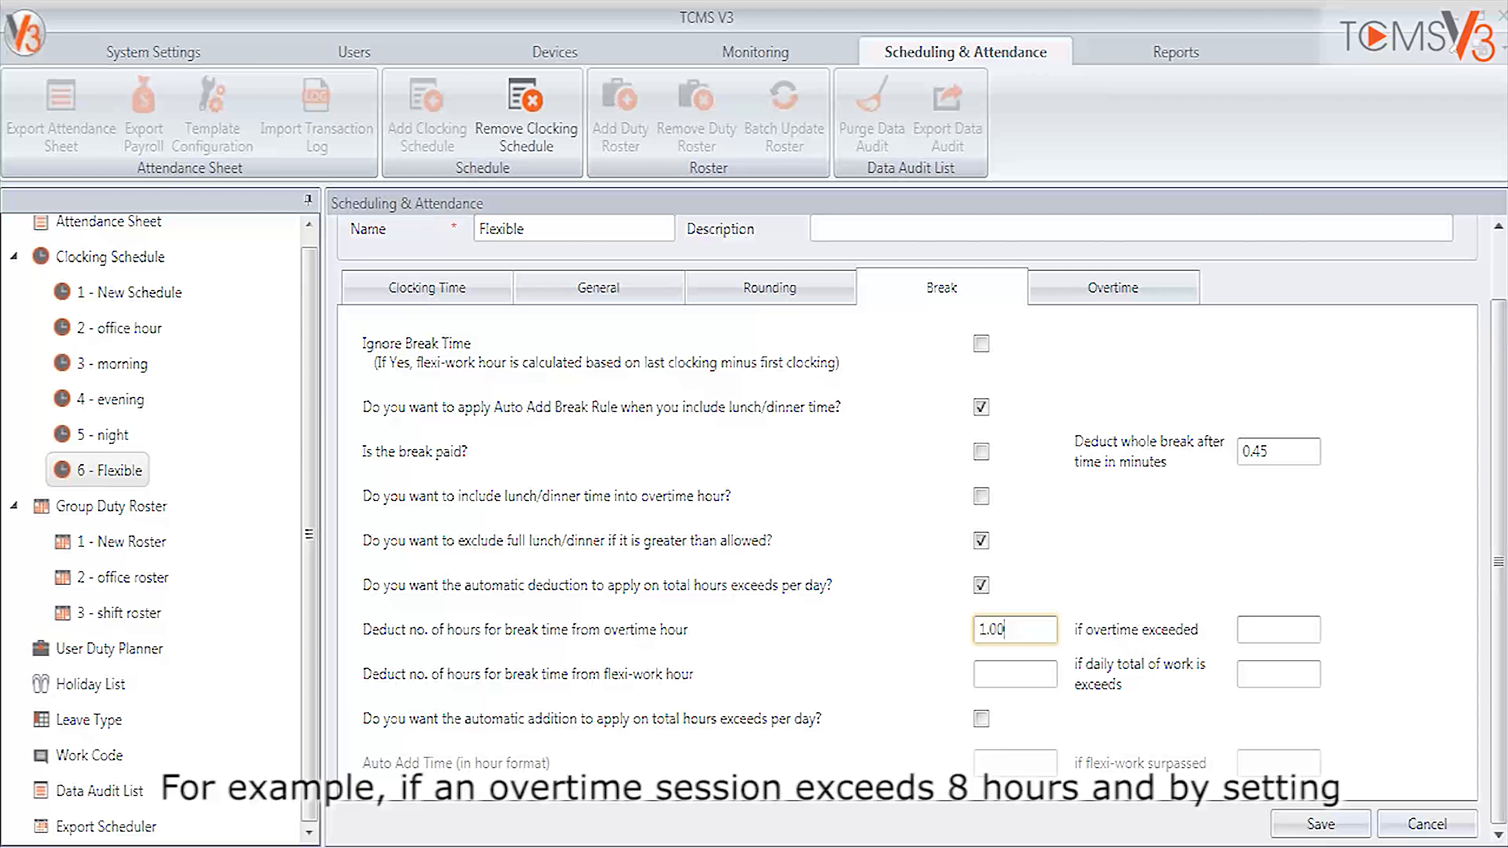
click(1261, 631)
text(8.00)
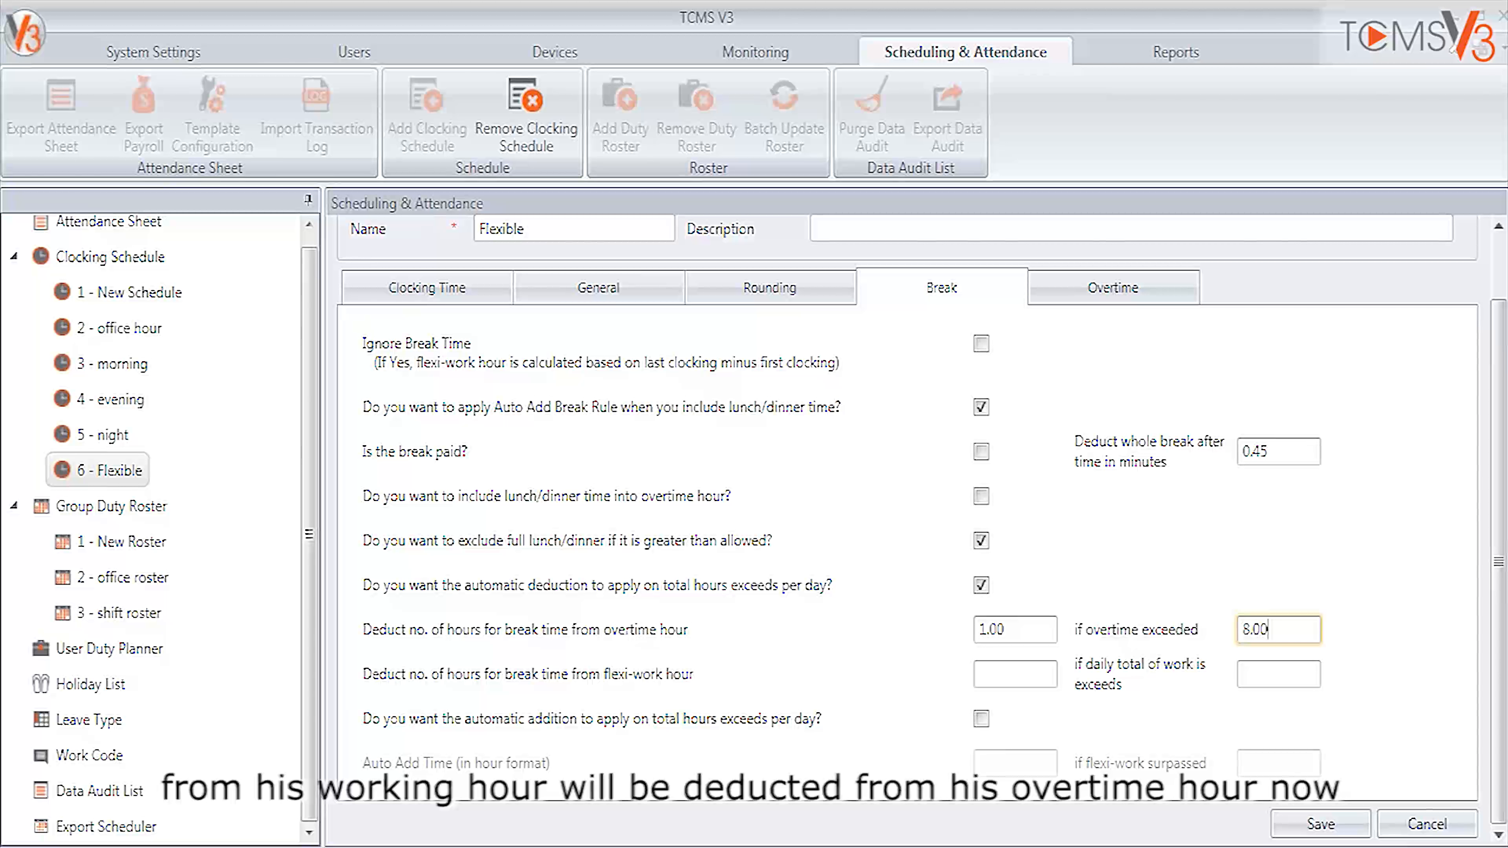
Step: Set the flexi-work break deduction to 1.00 hour when the daily total of work exceeds 9.00 hours
click(989, 676)
text(1.)
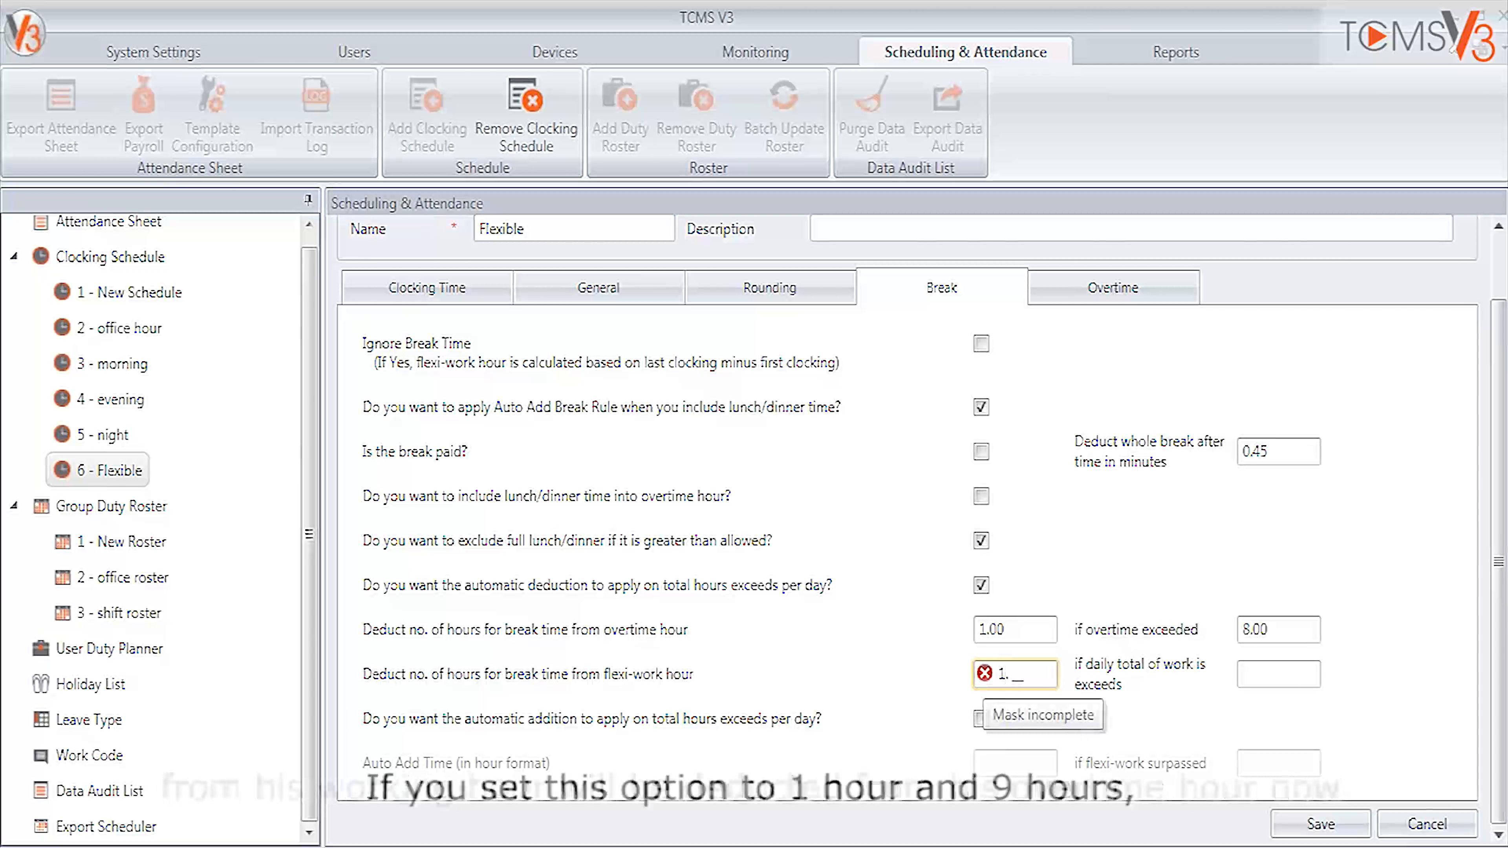
text(00)
key(Tab)
text(9.00)
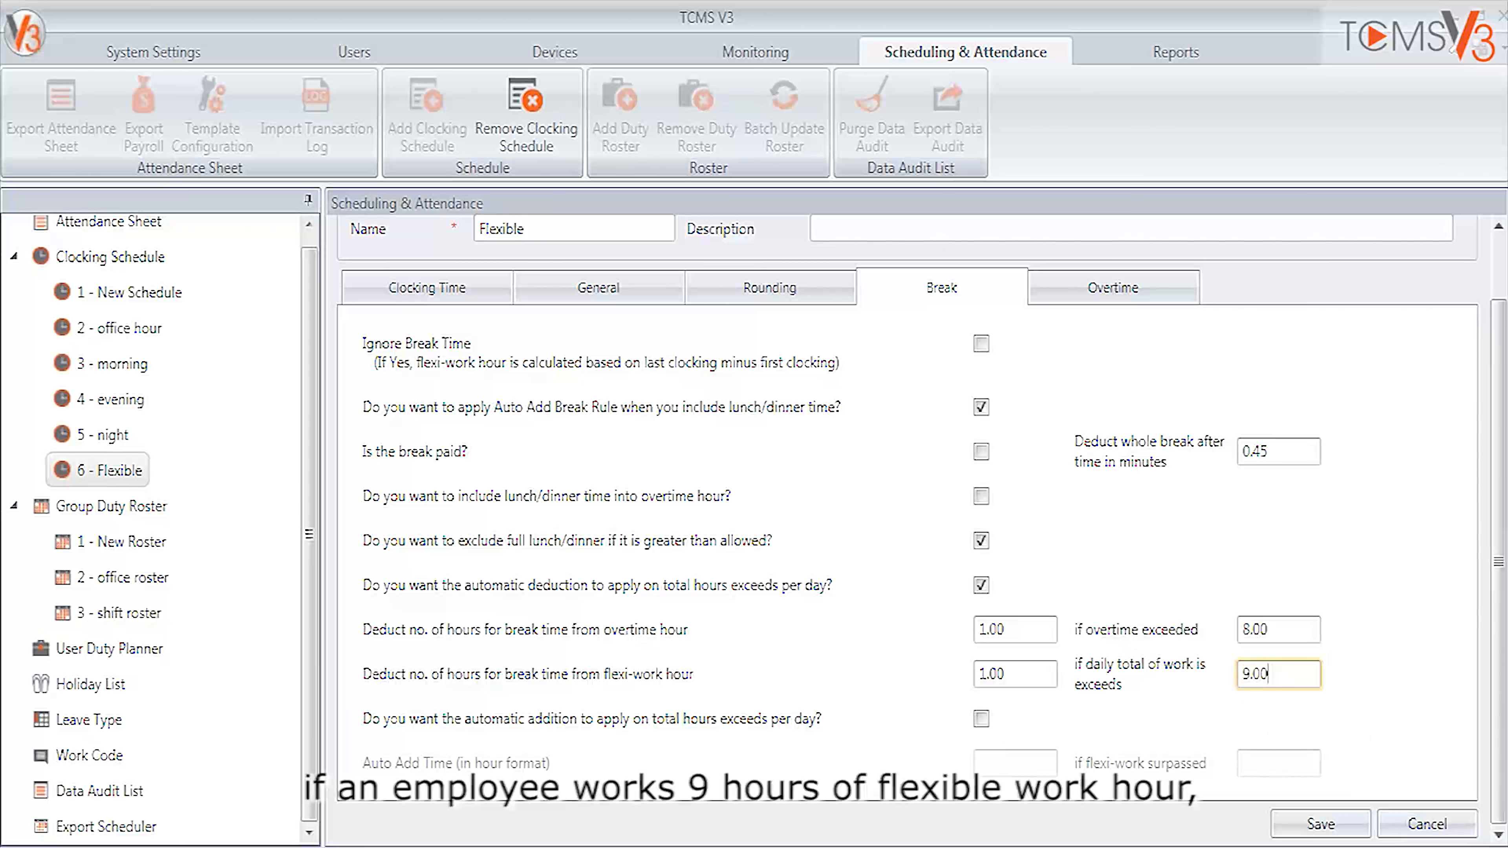
key(Tab)
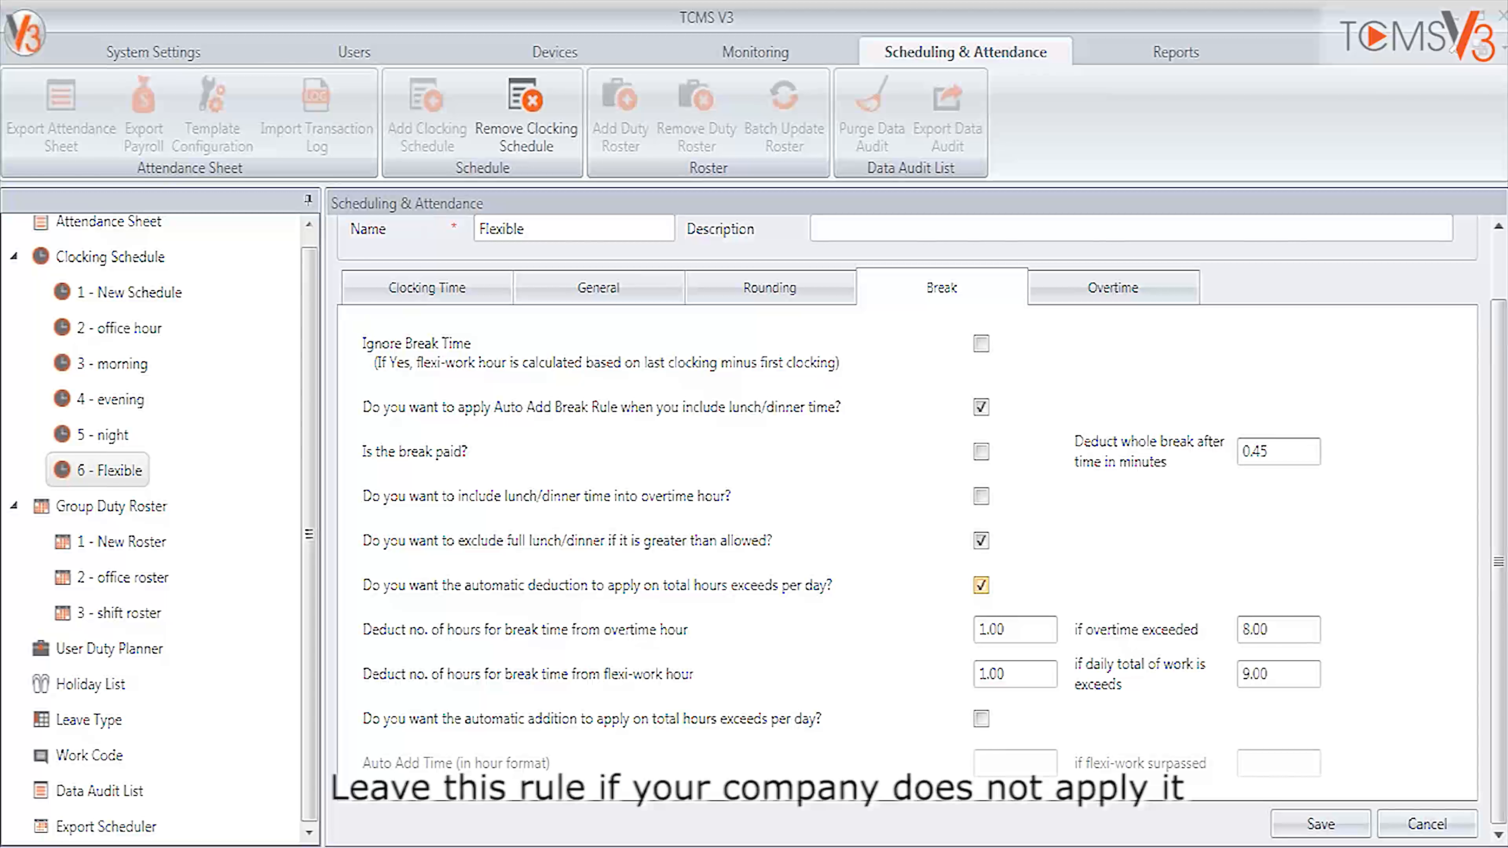
Step: Replace automatic deduction with automatic addition, adding 1.00 hour when flexi-work surpasses 12.00 hours
click(981, 586)
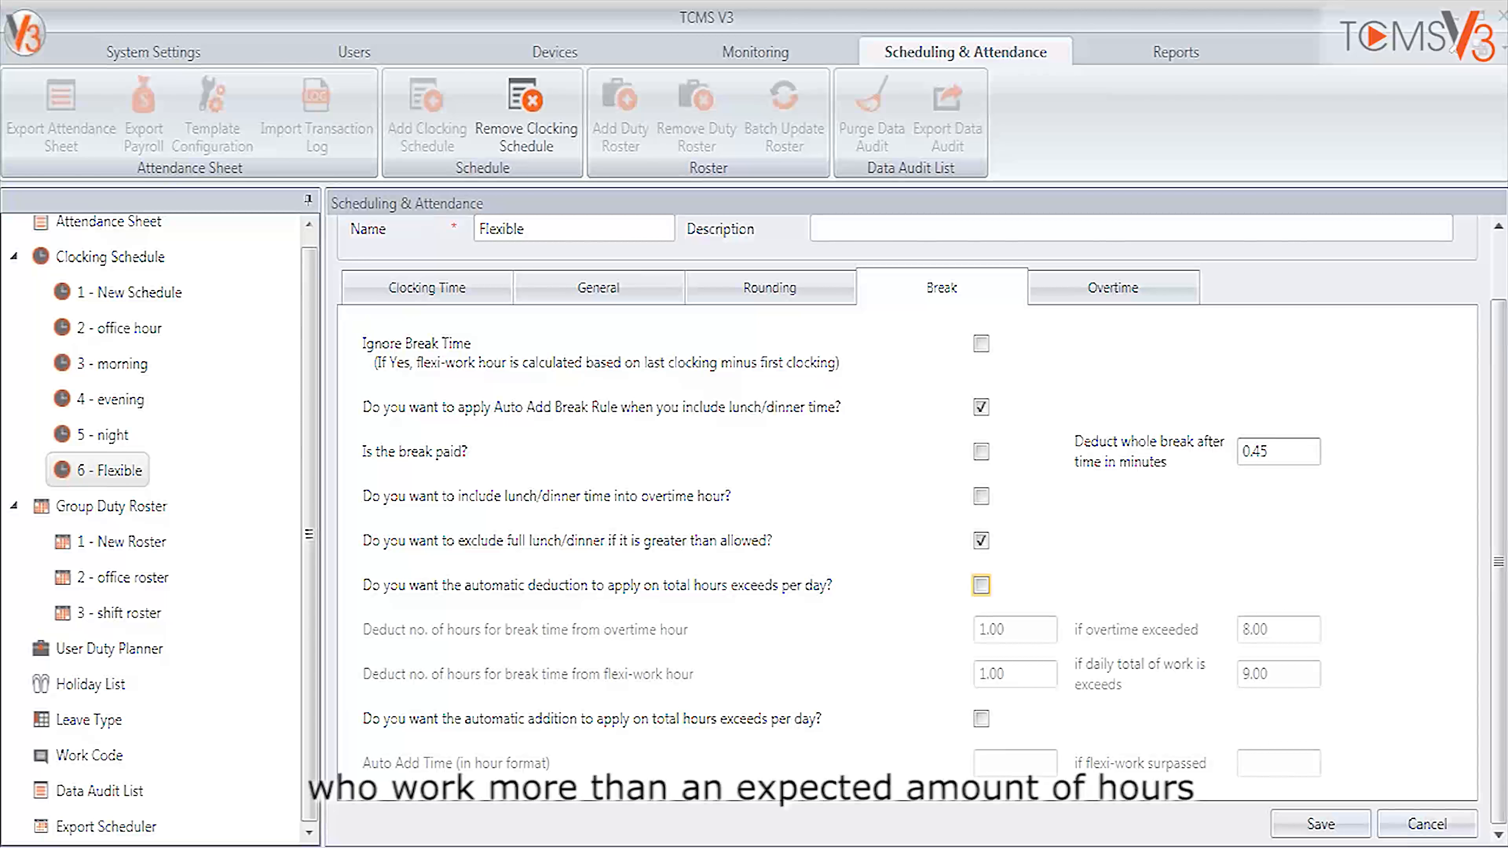
click(982, 718)
click(1004, 763)
text(1.00)
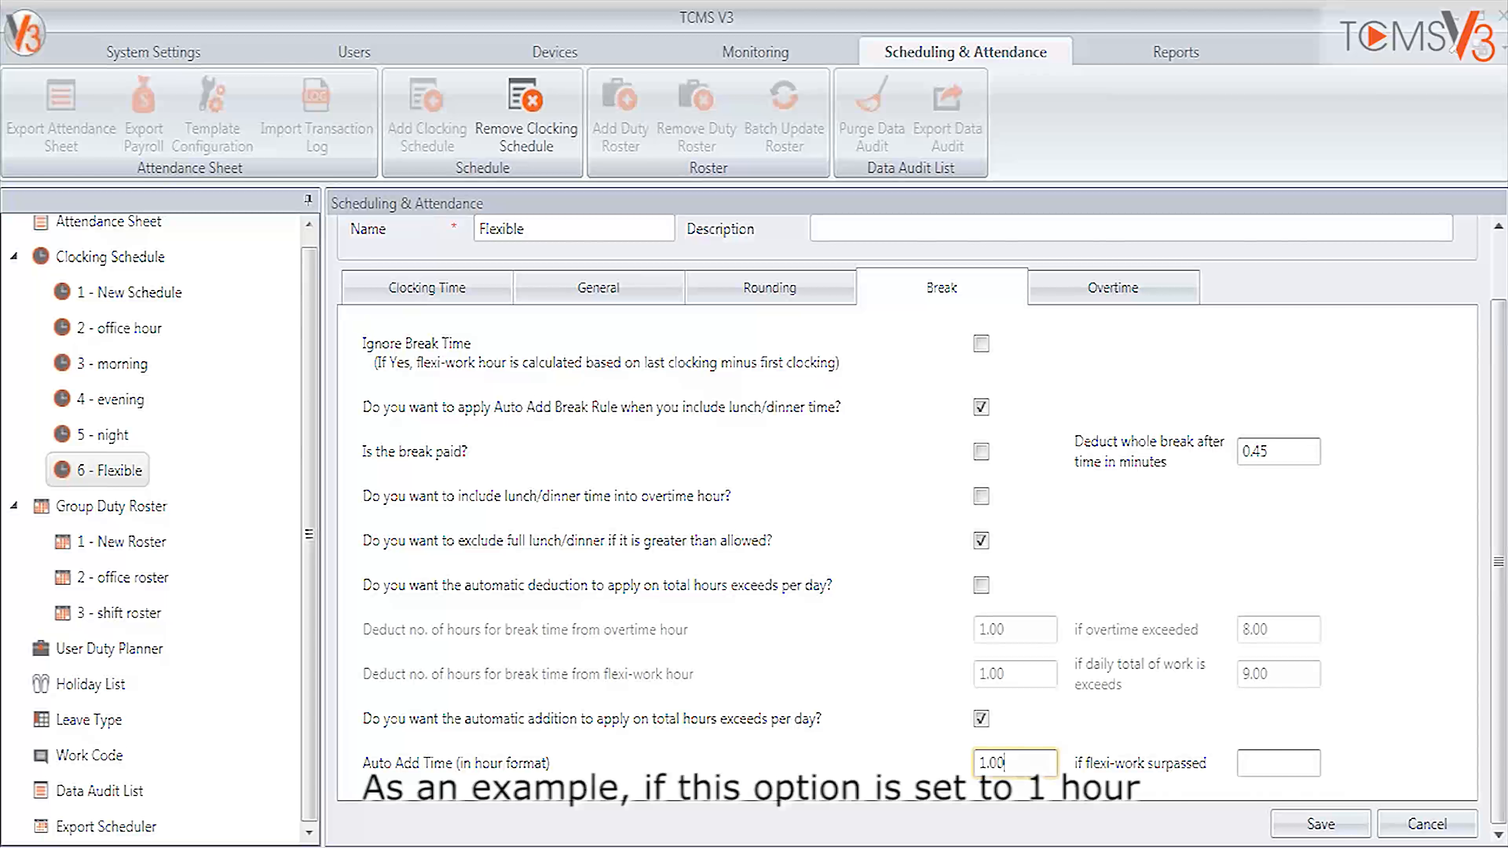
click(1257, 763)
text(12.)
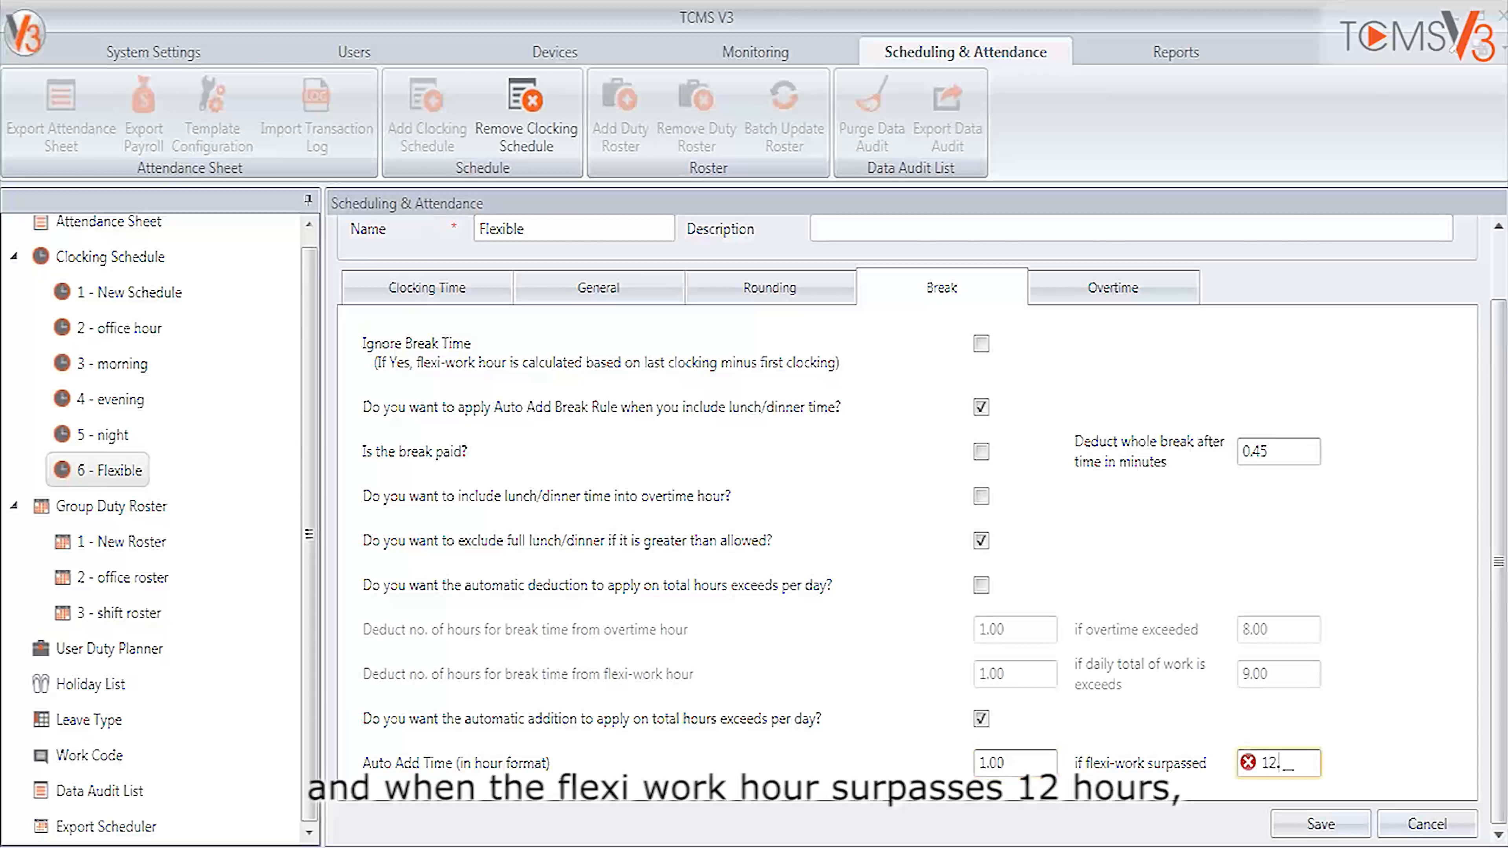
text(00)
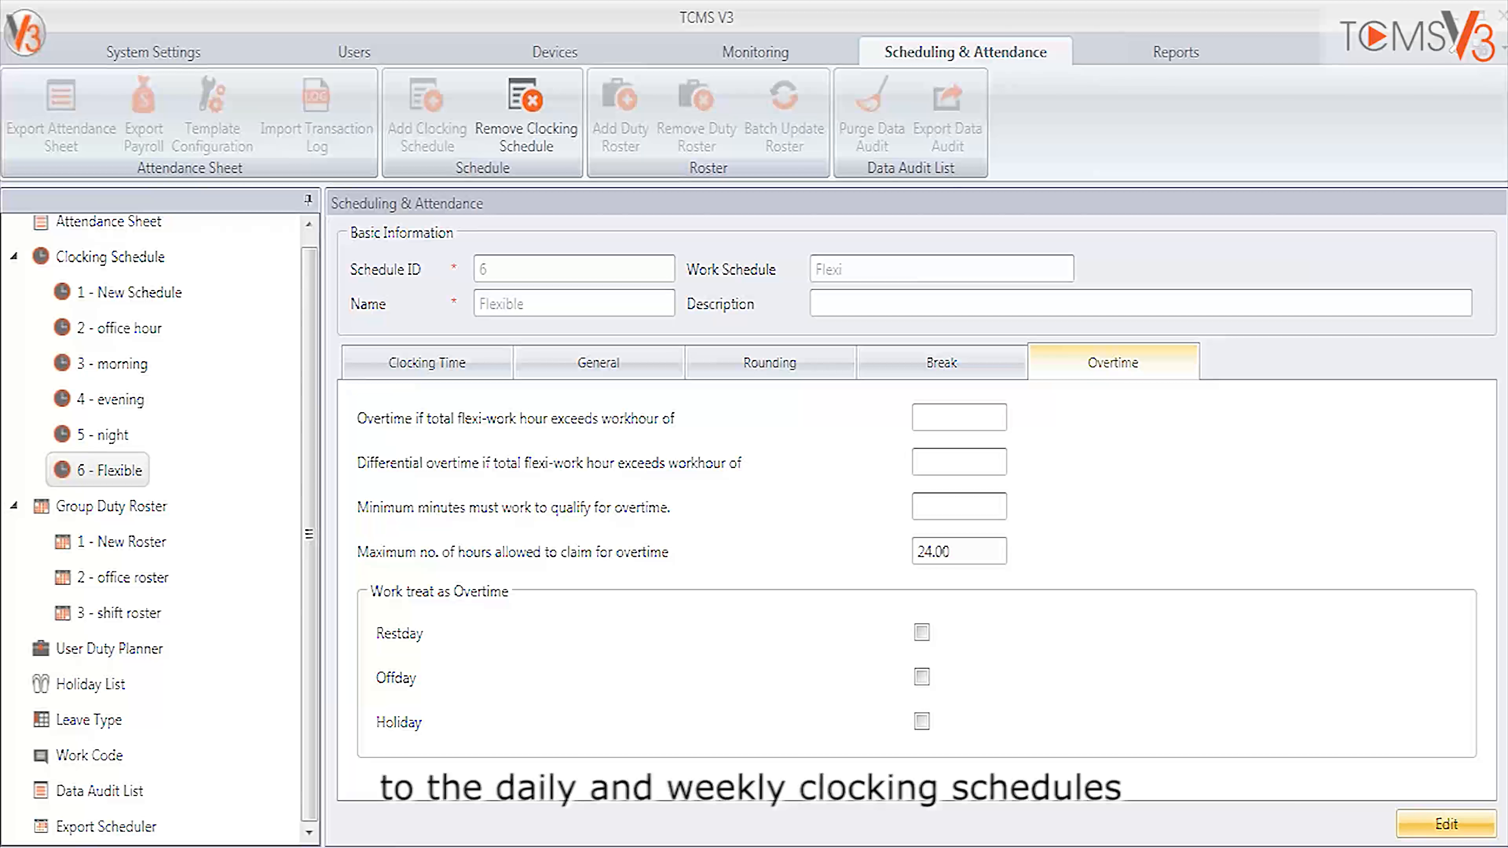
Step: Edit the schedule's overtime rules, setting overtime above 8.00 flexi-work hours and differential overtime above 12.00 hours
click(1447, 824)
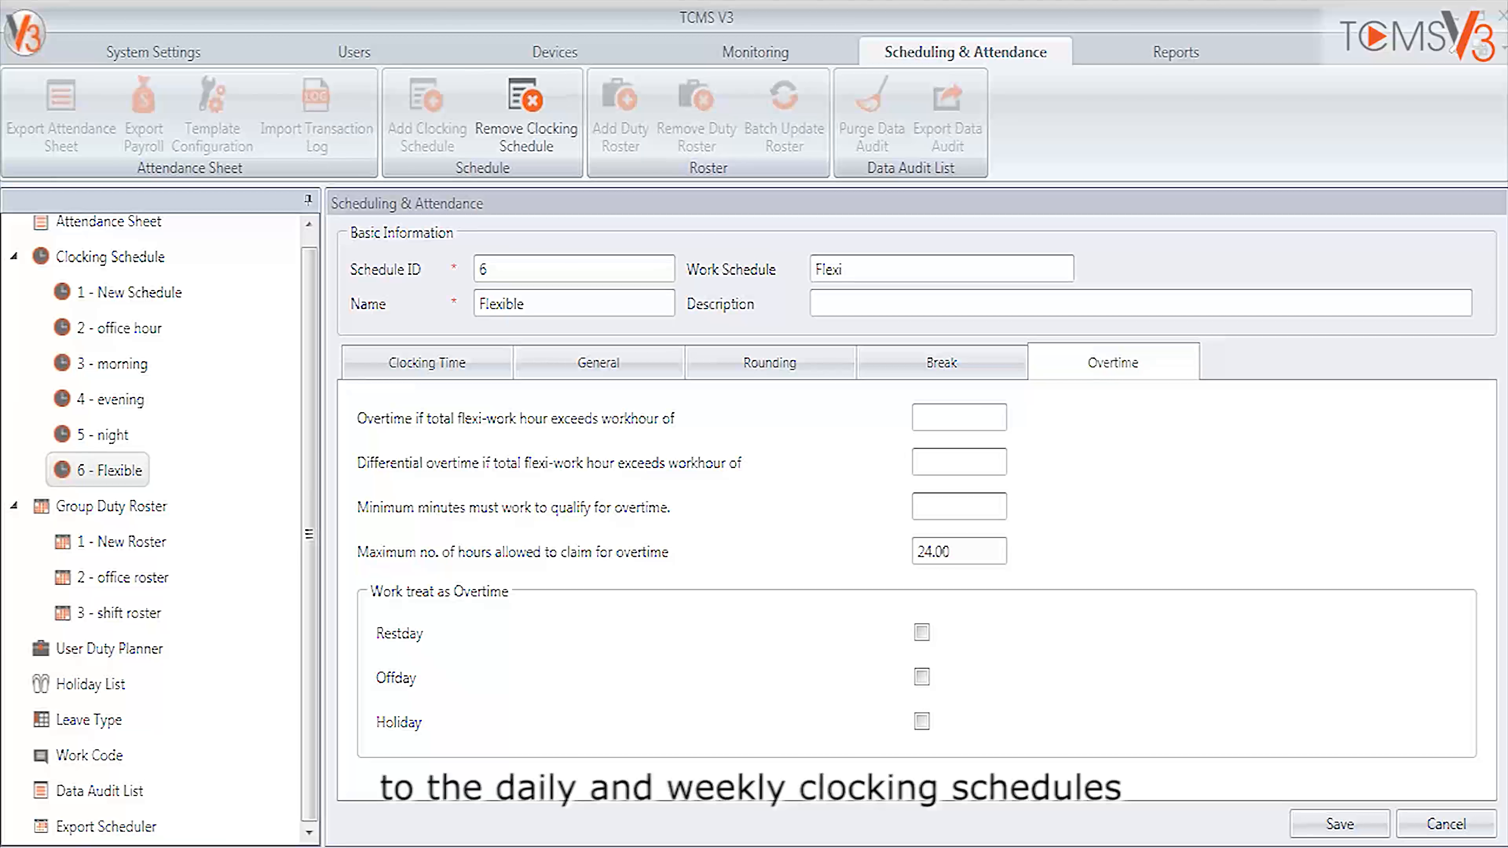
click(959, 417)
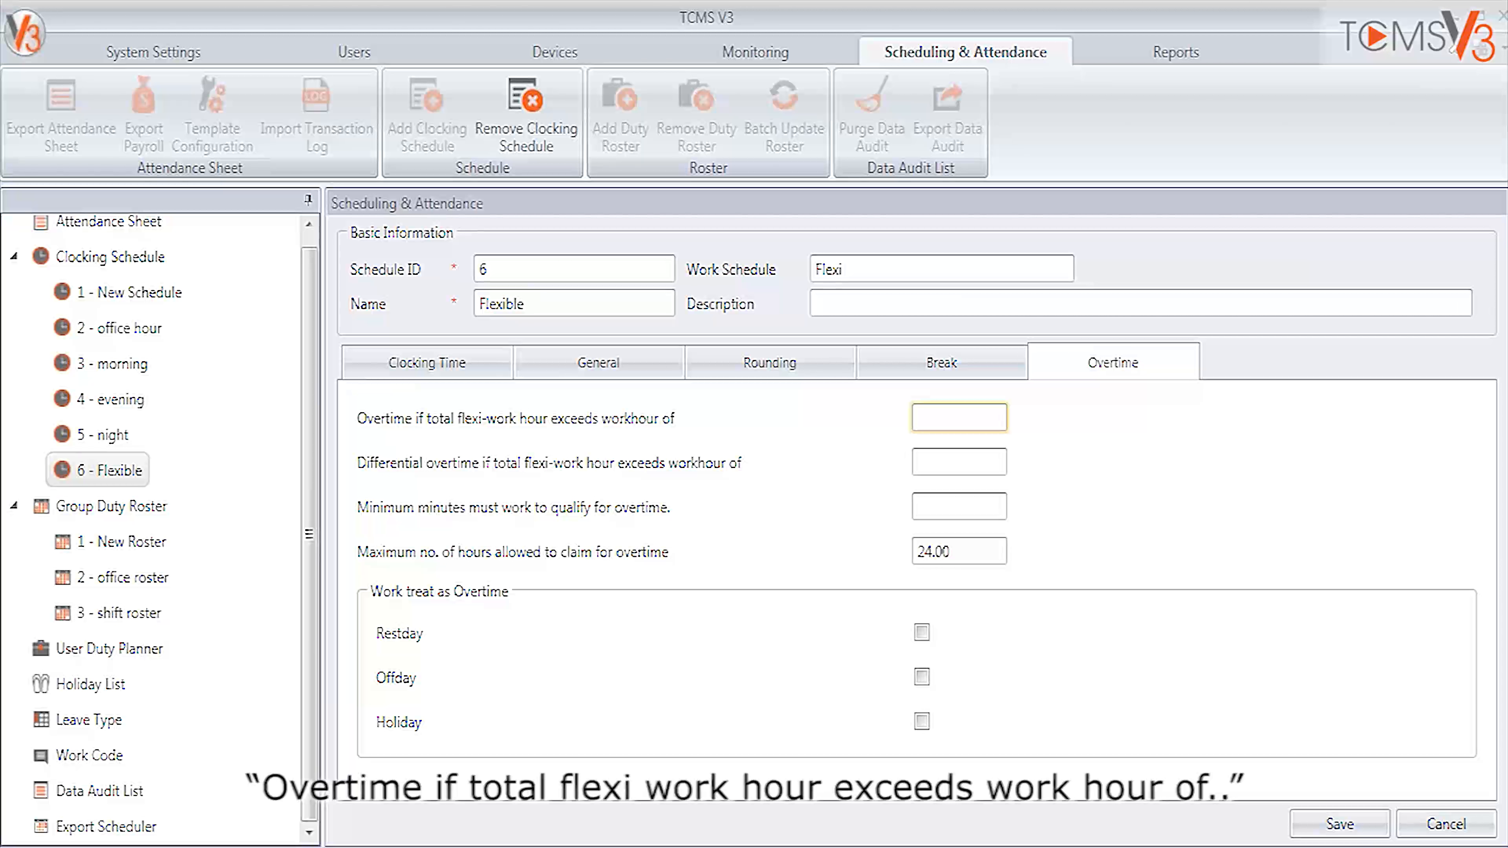
text(8)
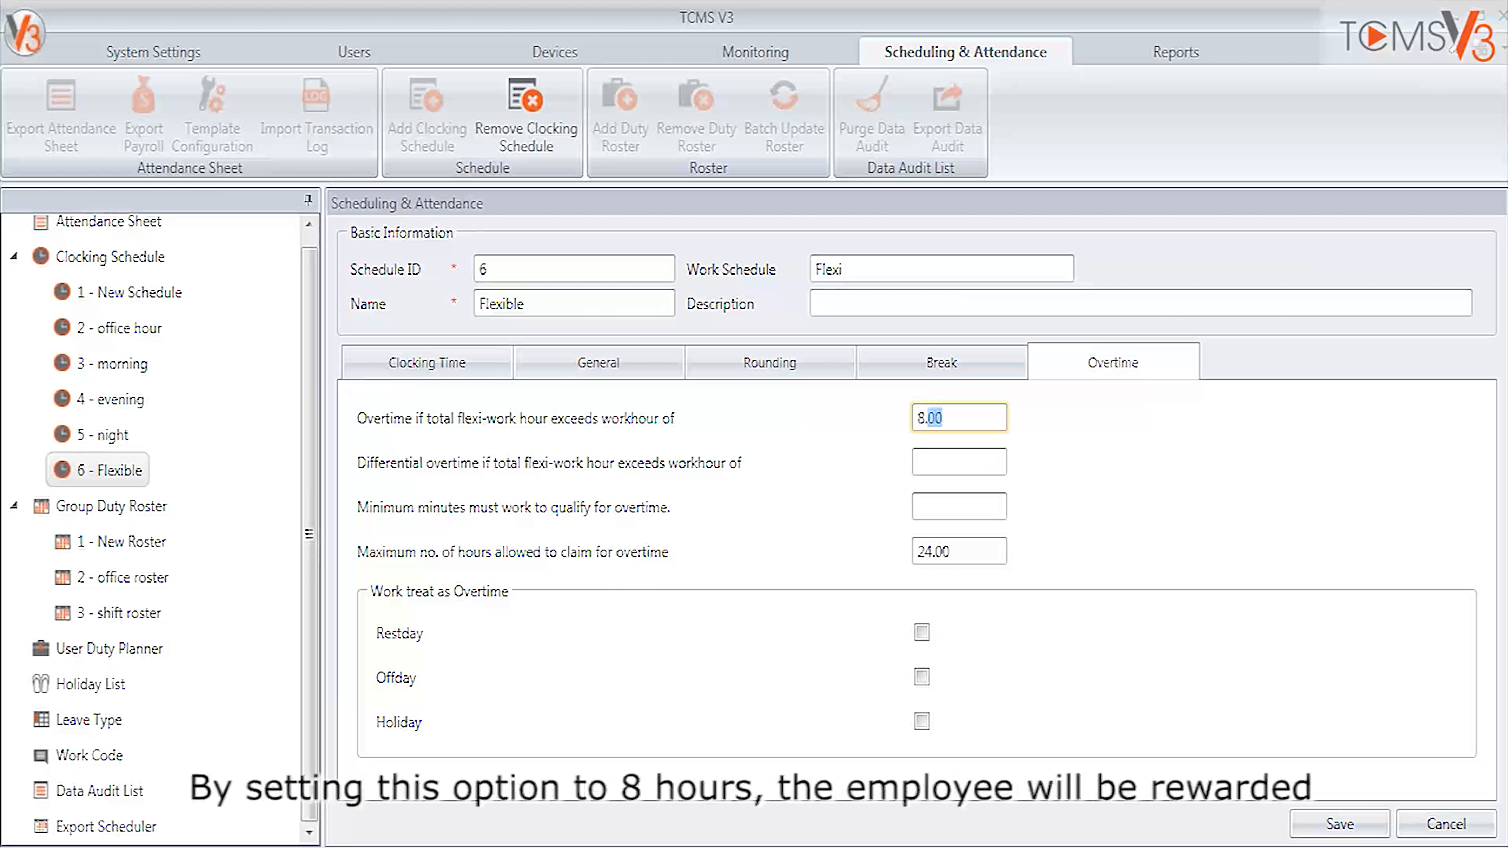
key(Tab)
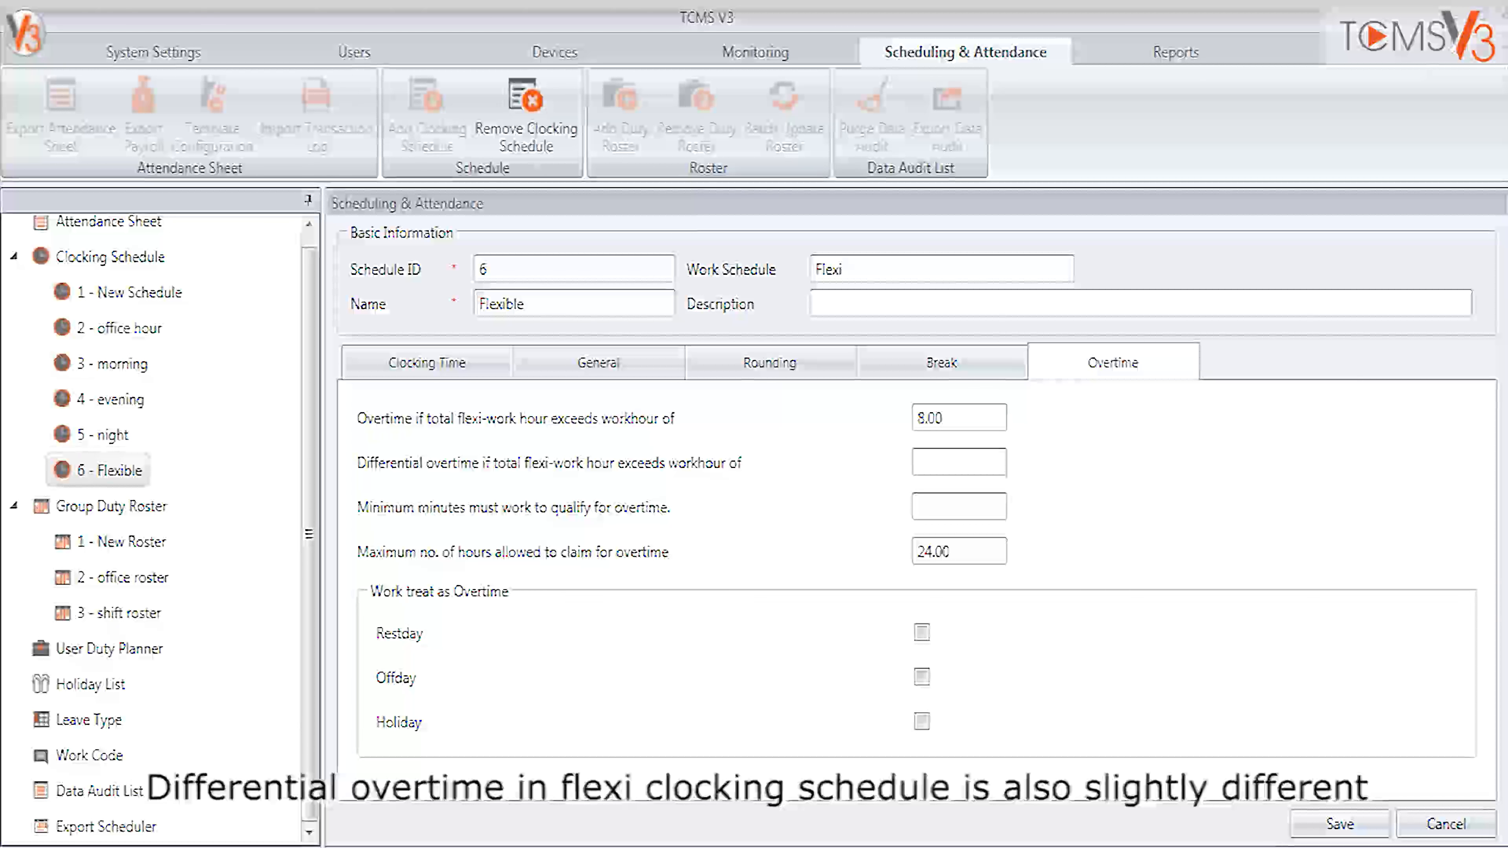
click(959, 462)
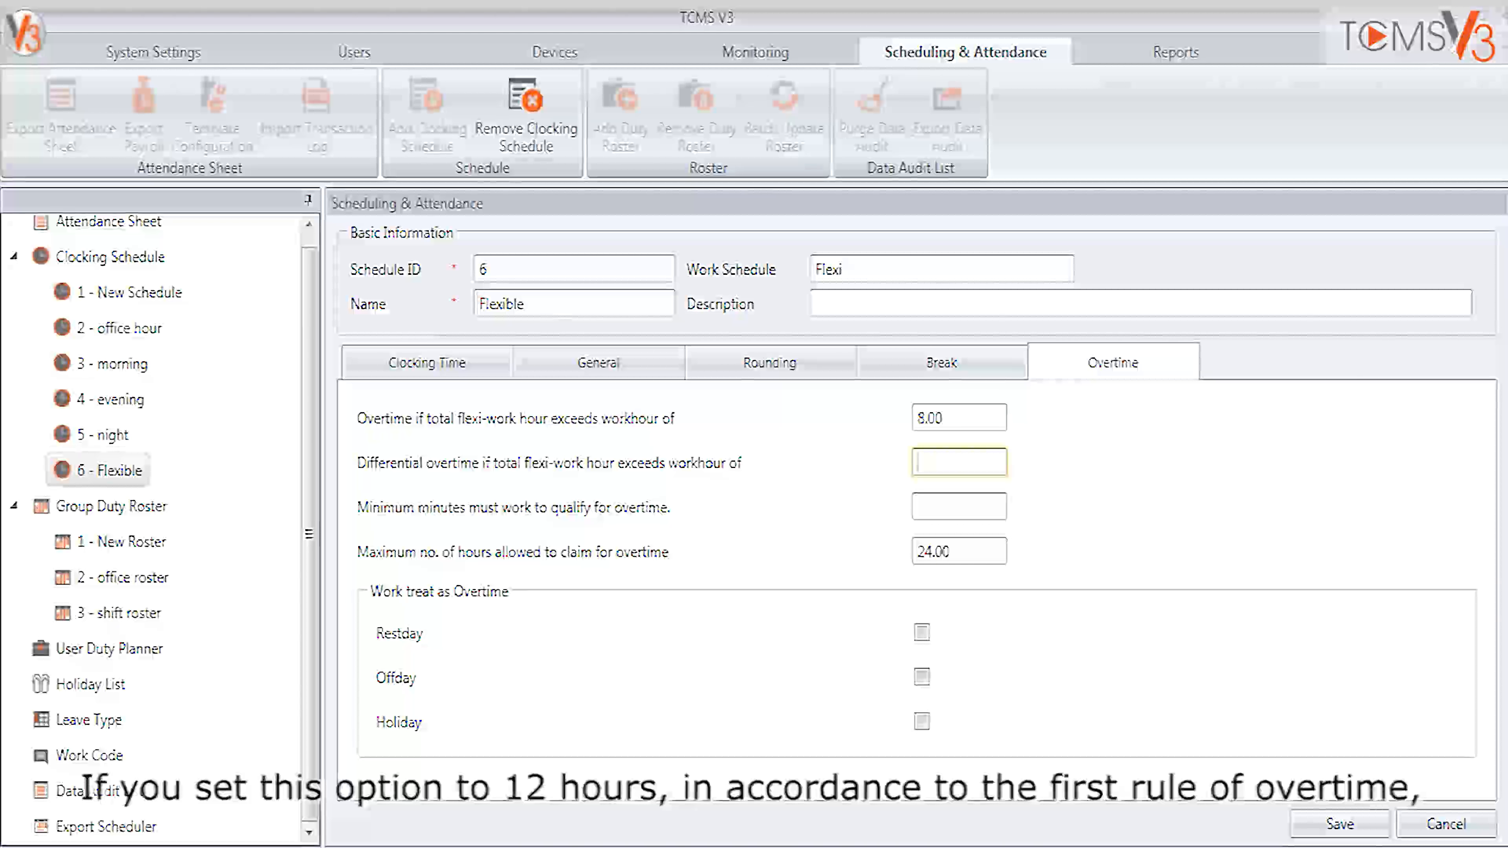
text(12.)
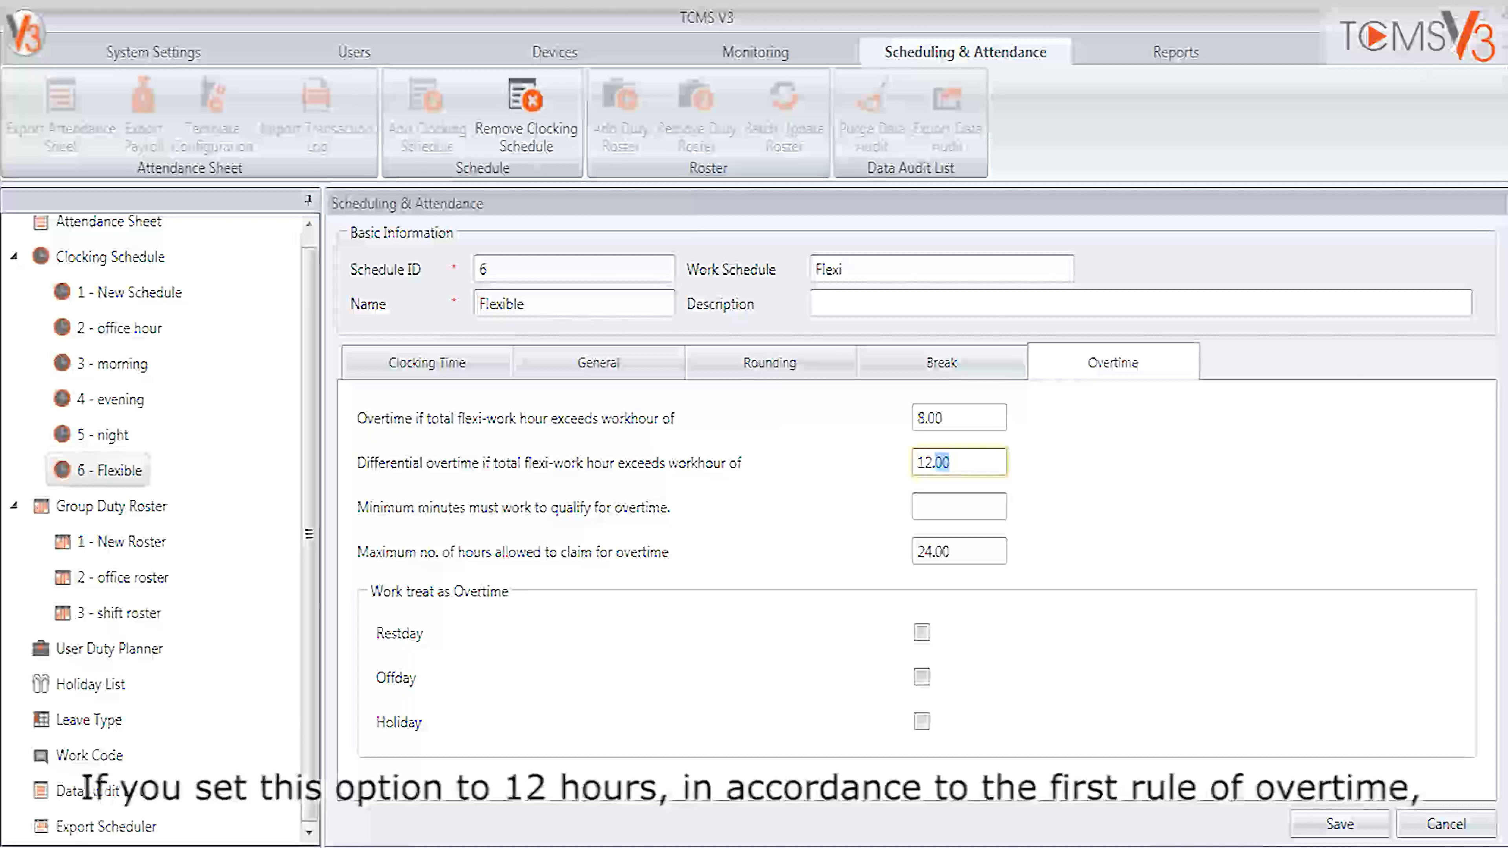
key(Tab)
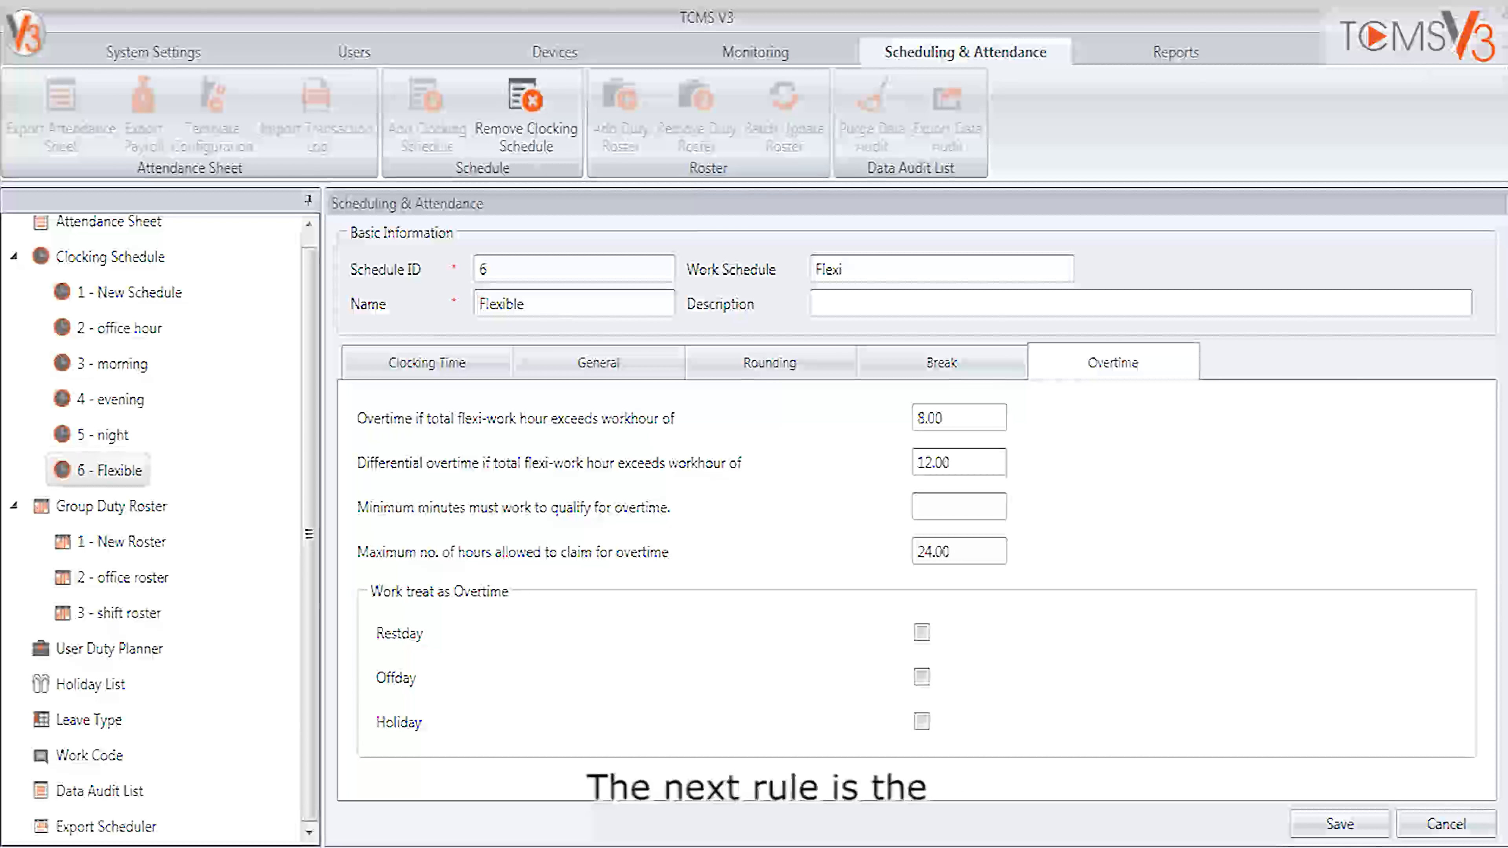
Step: Require at least 30 minutes of work to qualify for overtime and limit claimable overtime to 4.00 hours
click(959, 507)
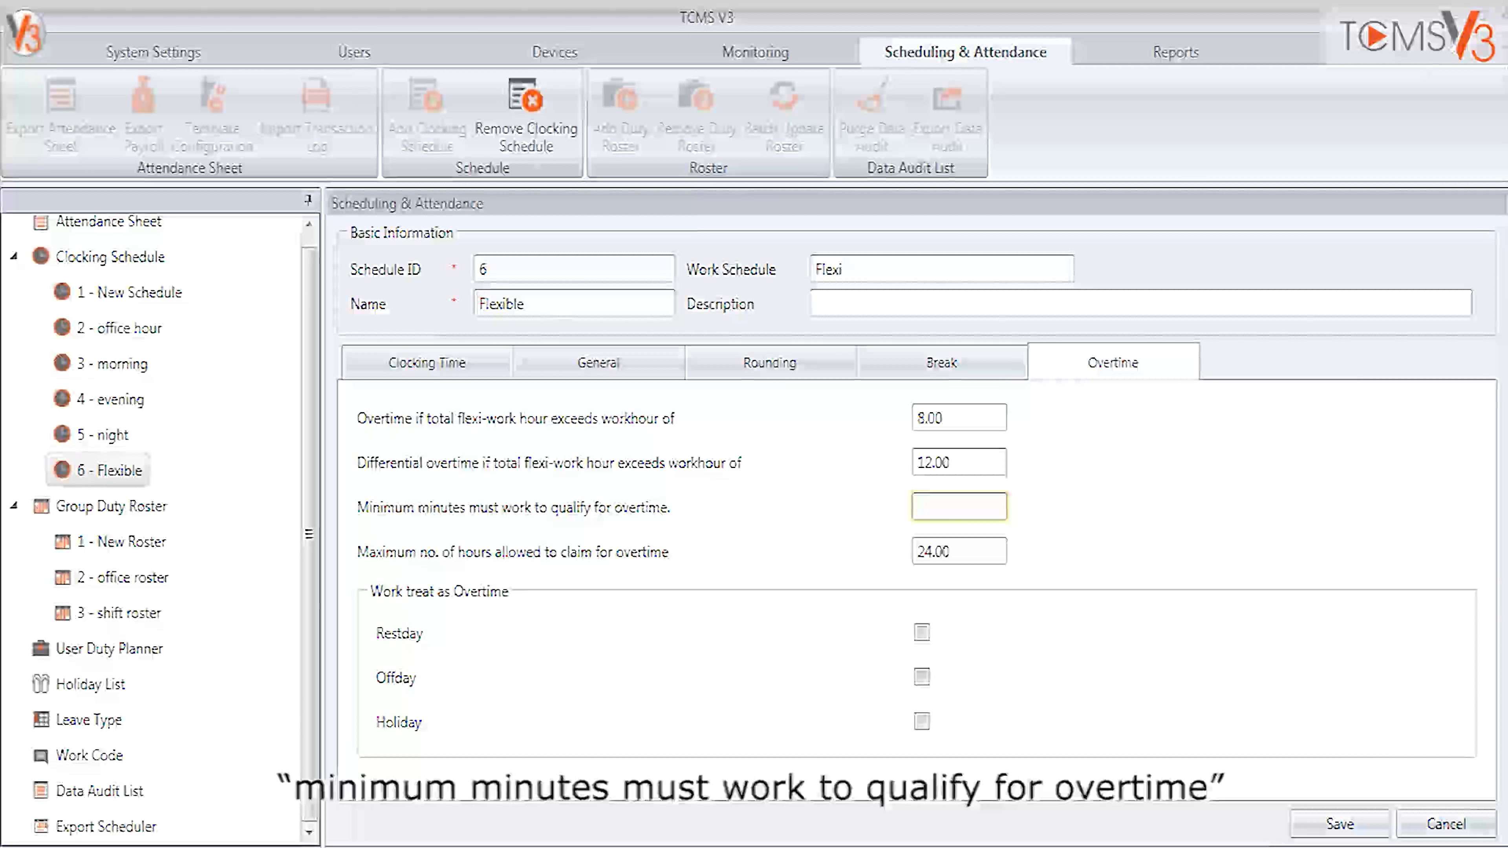
text(3)
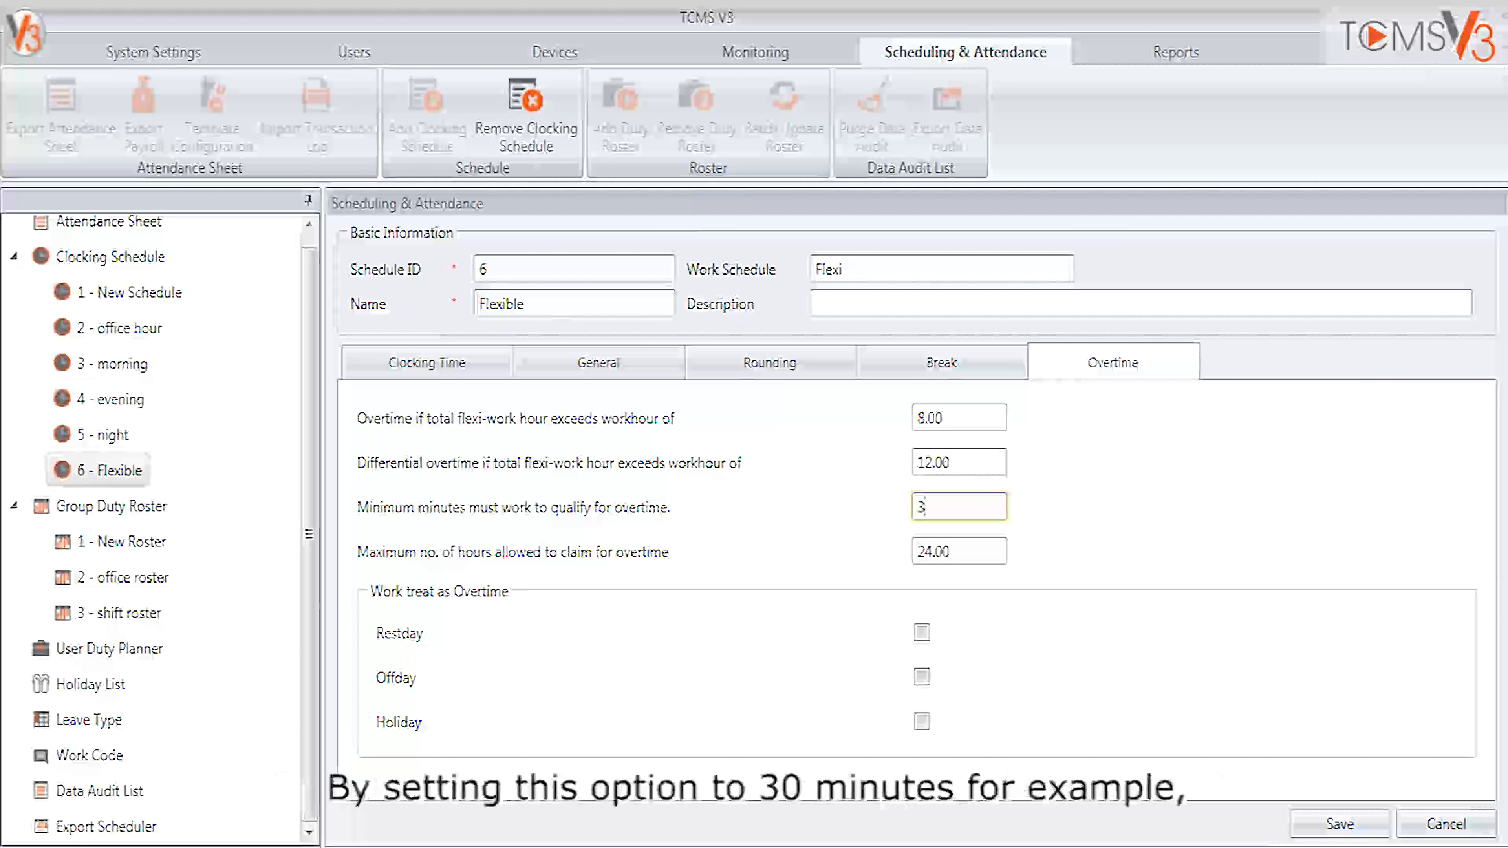
text(0)
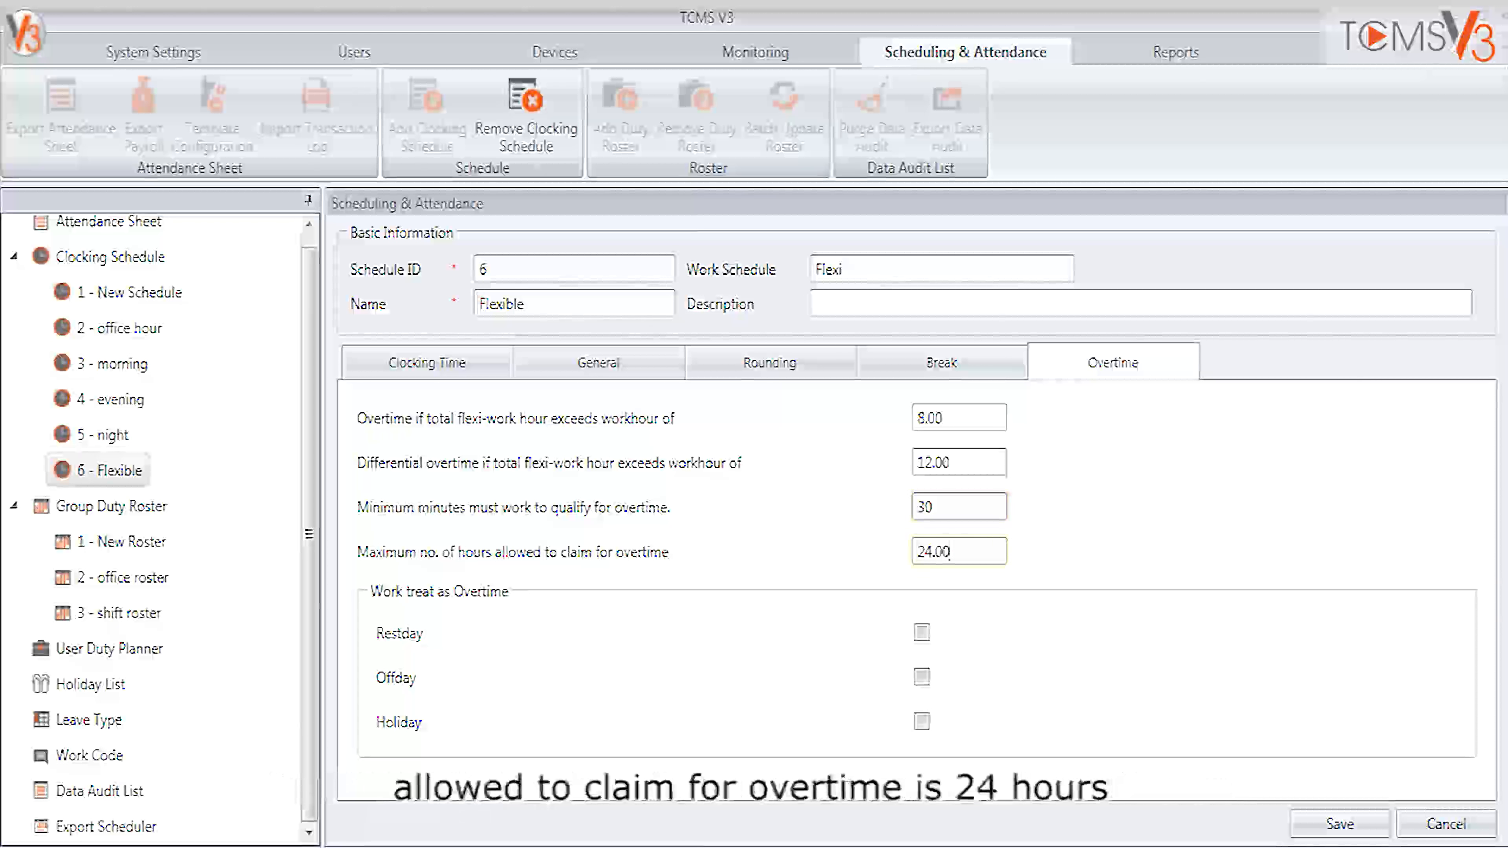
click(949, 553)
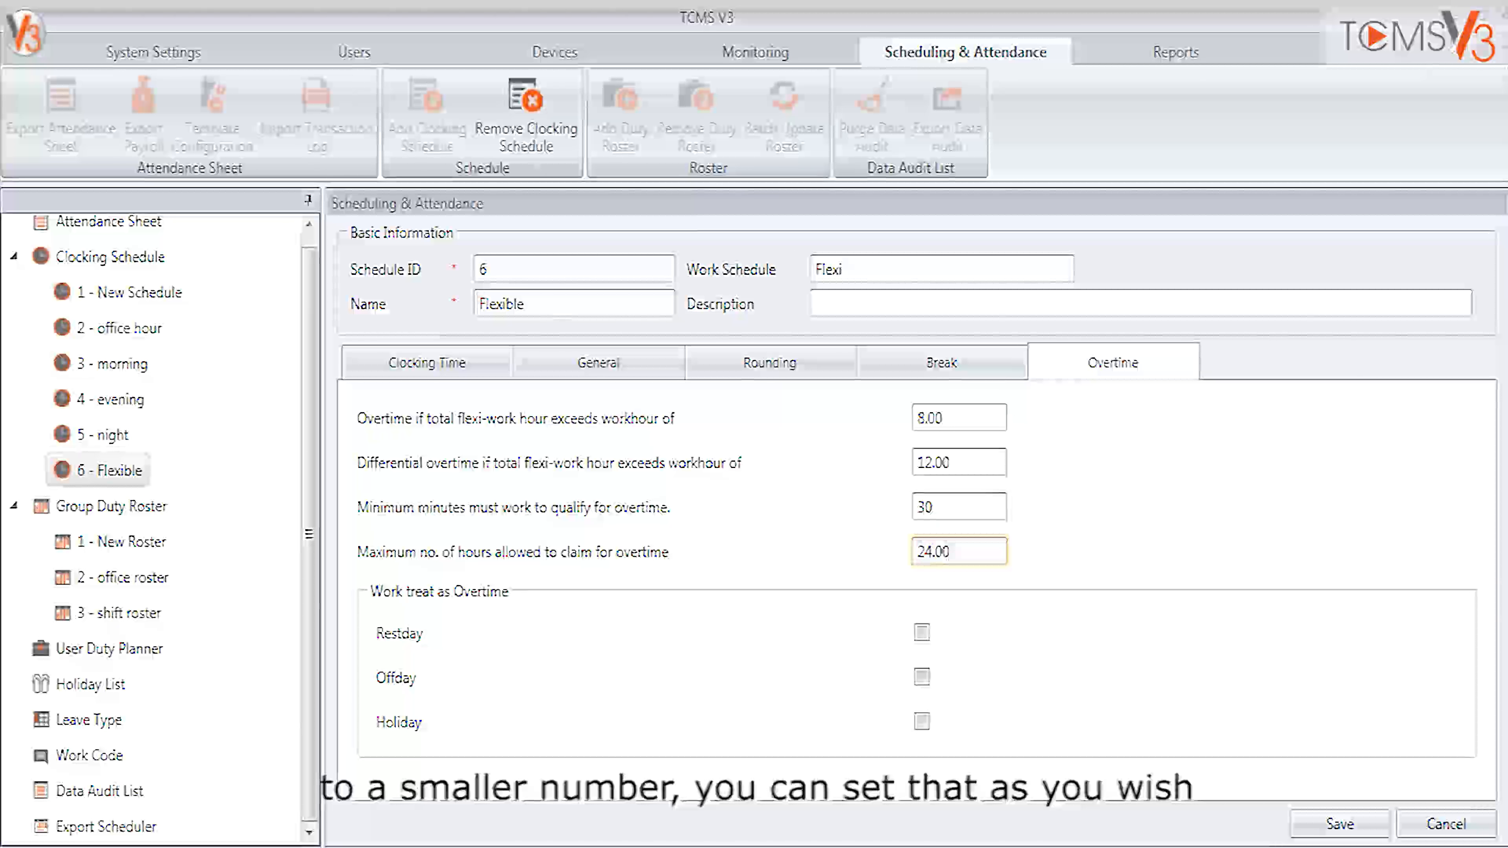
key(BackSpace)
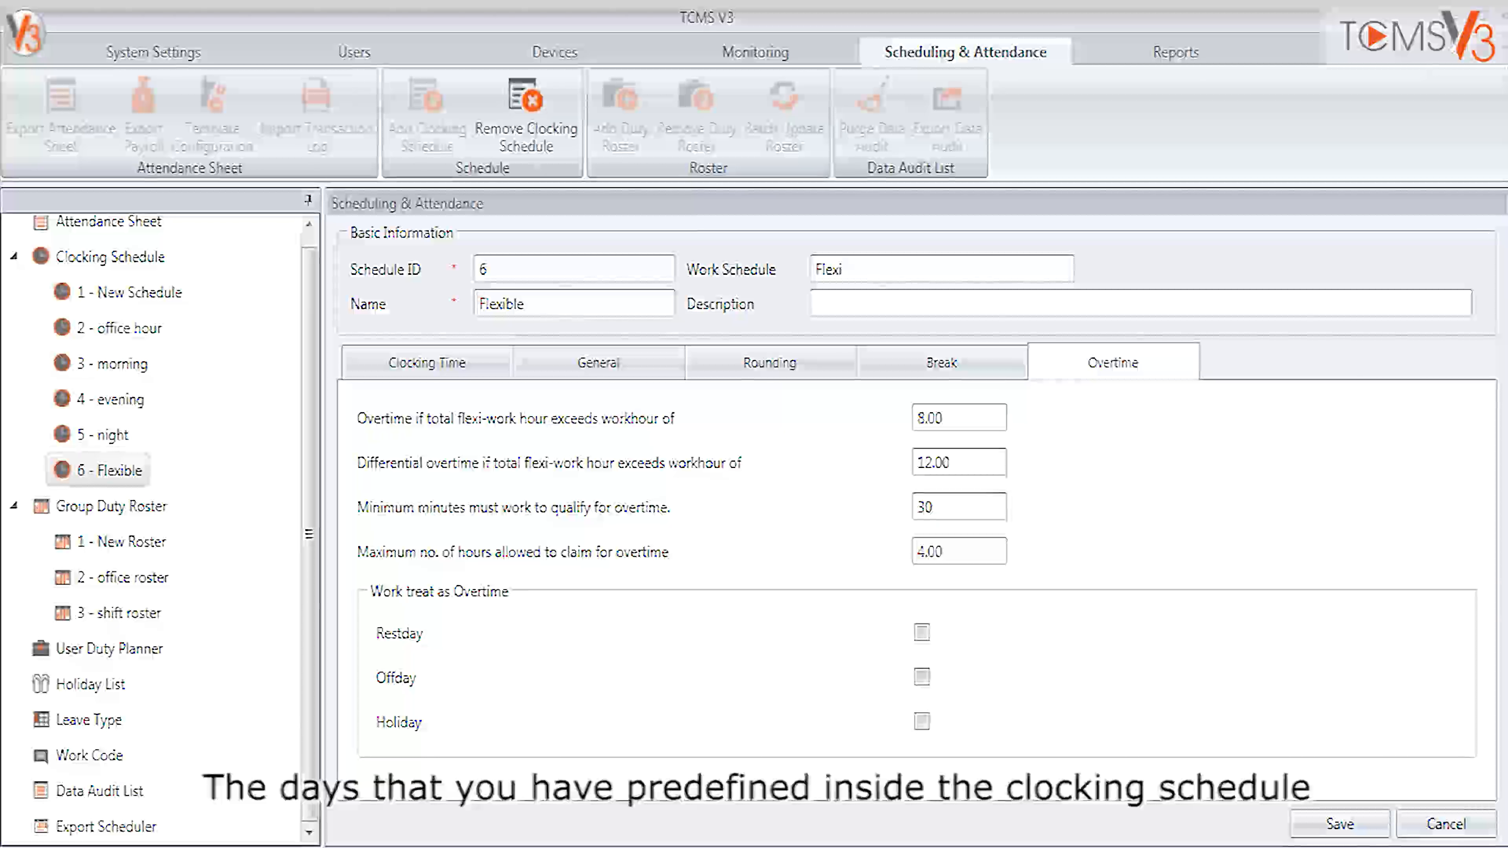
Step: Treat work on restdays, offdays and holidays as overtime
click(921, 633)
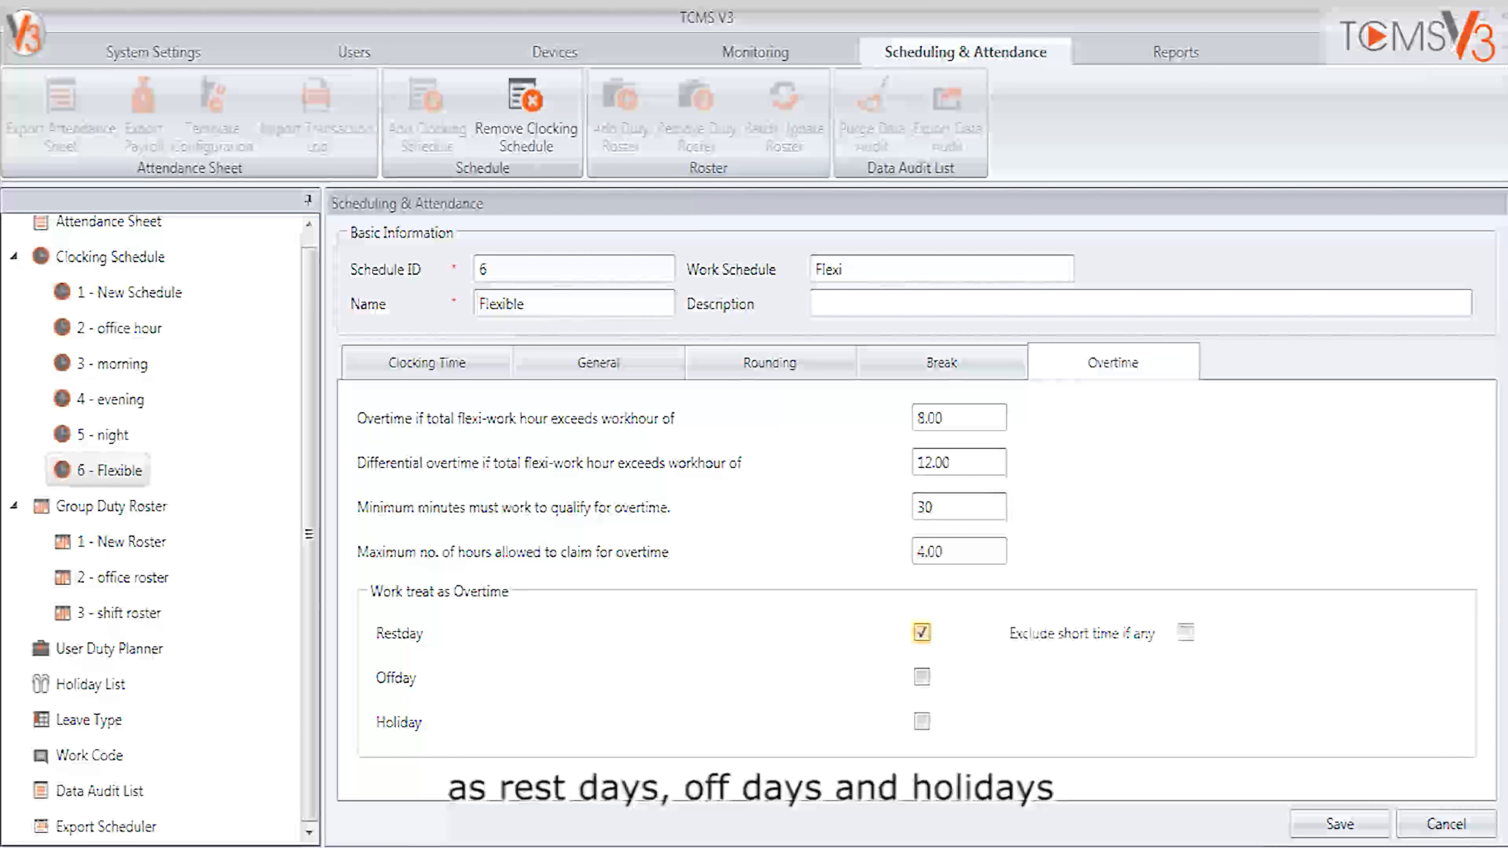
click(922, 677)
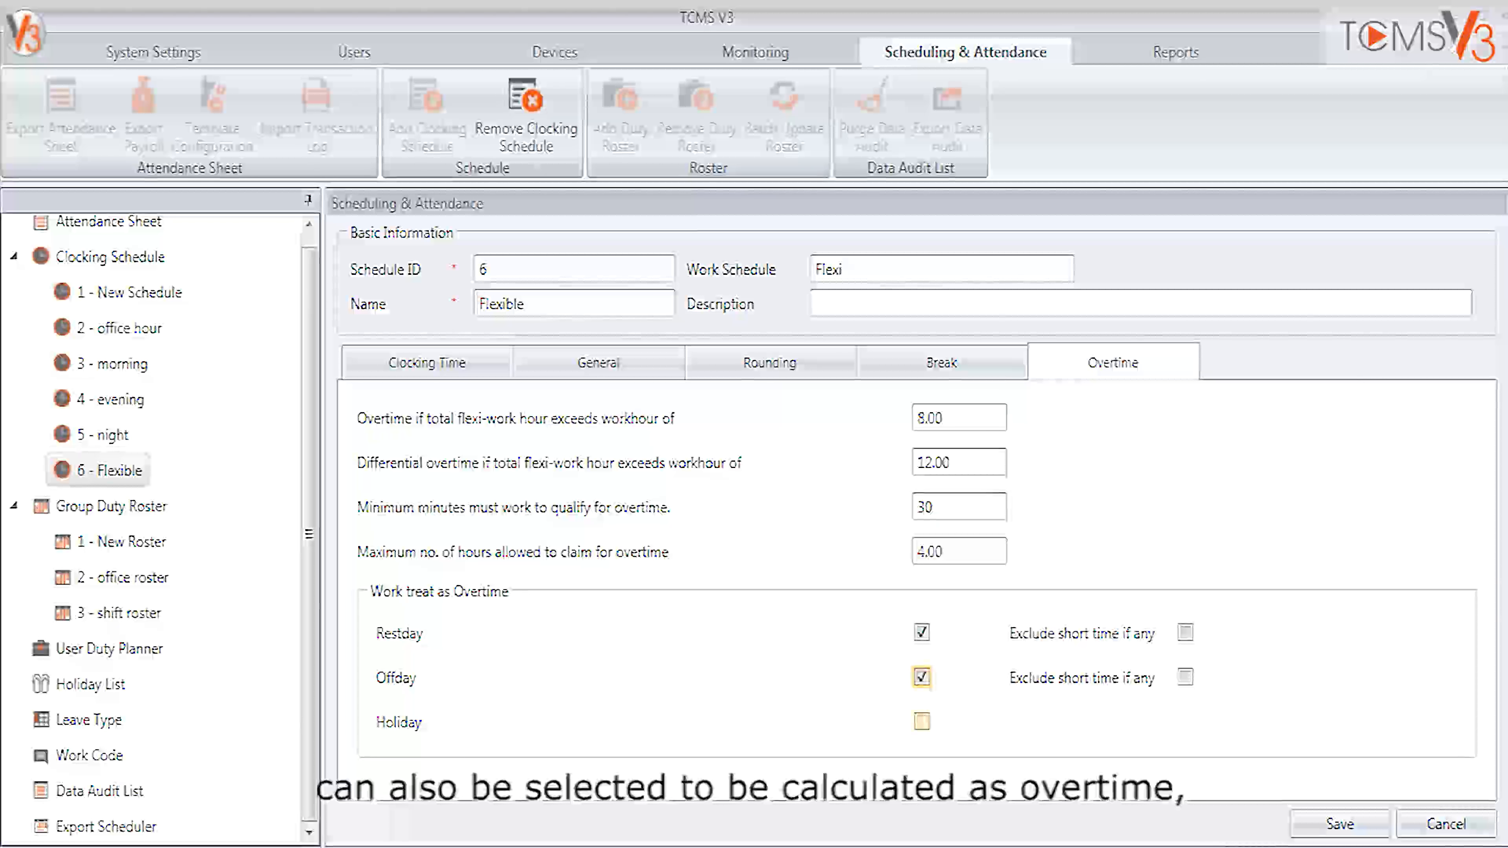
click(922, 722)
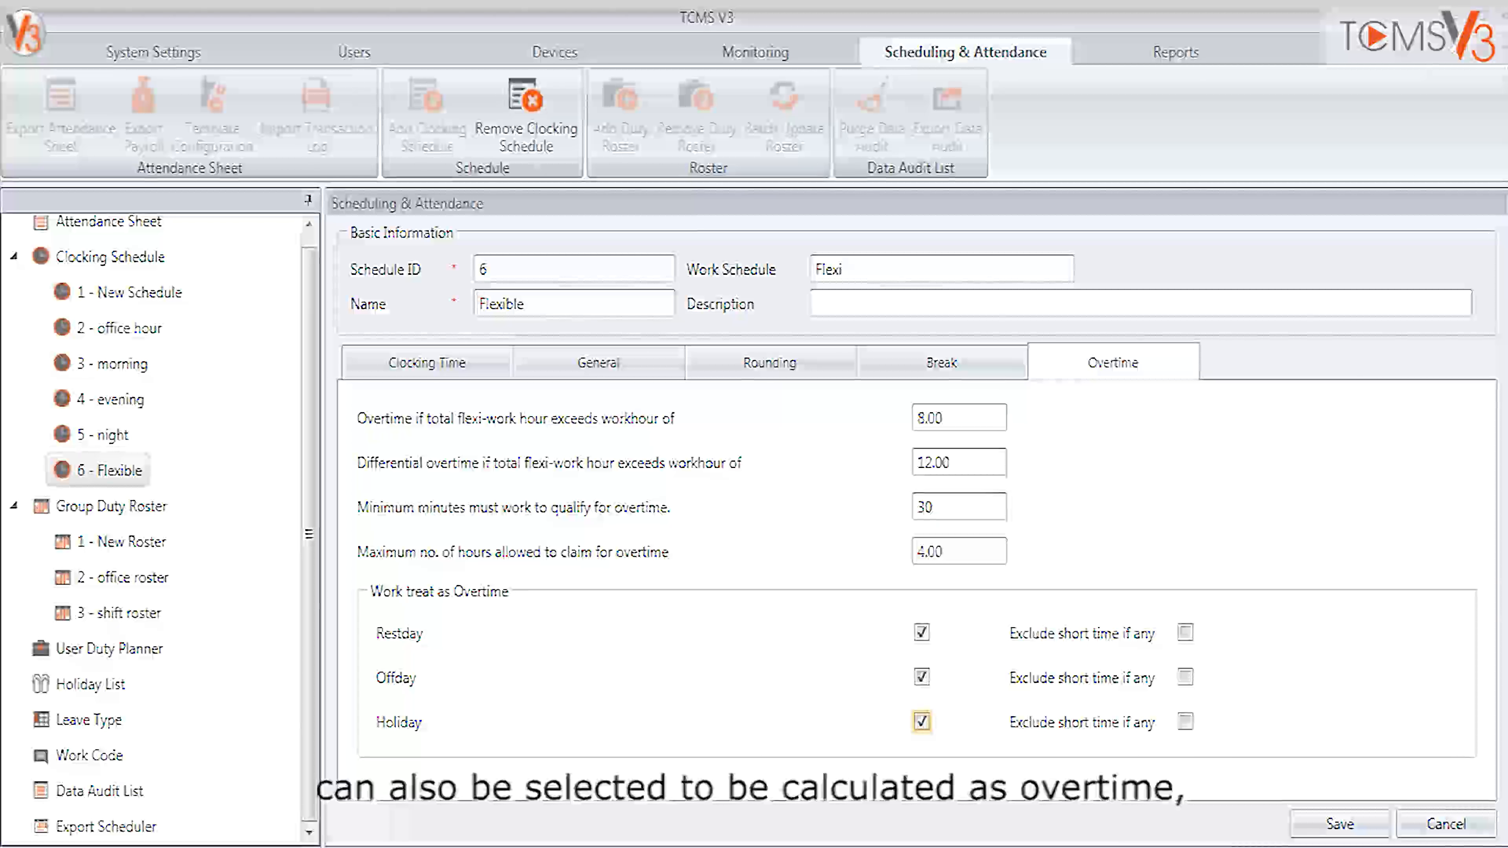